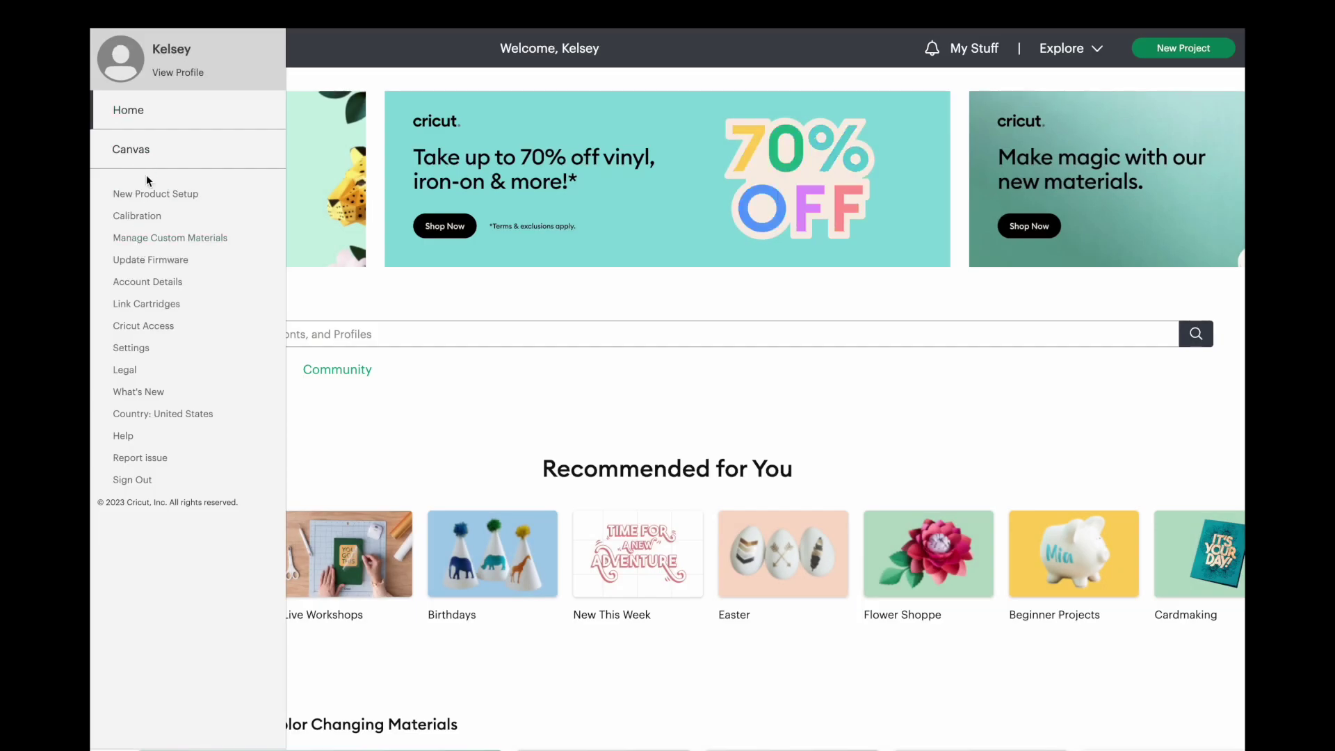
# Read through the What's New release notes from the main menu, then close them.
pyautogui.click(513, 420)
pyautogui.moveTo(649, 33)
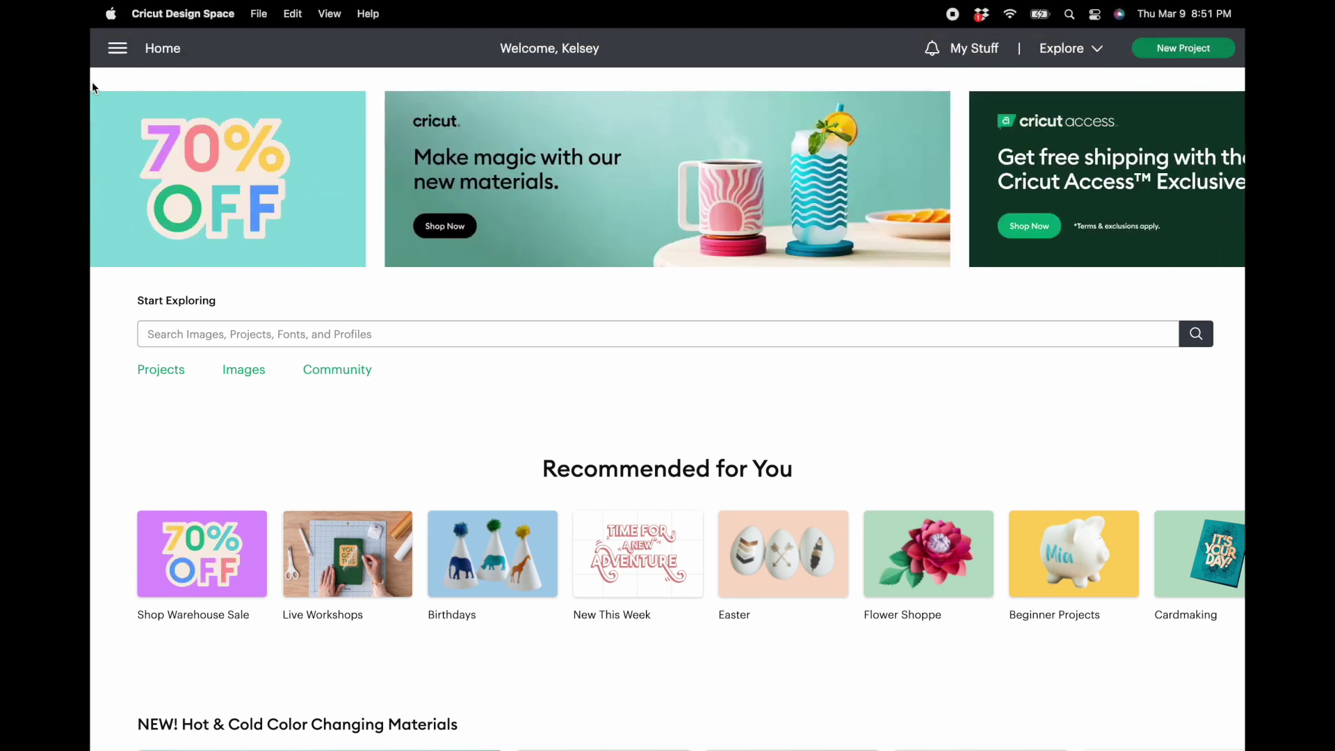
pyautogui.click(116, 49)
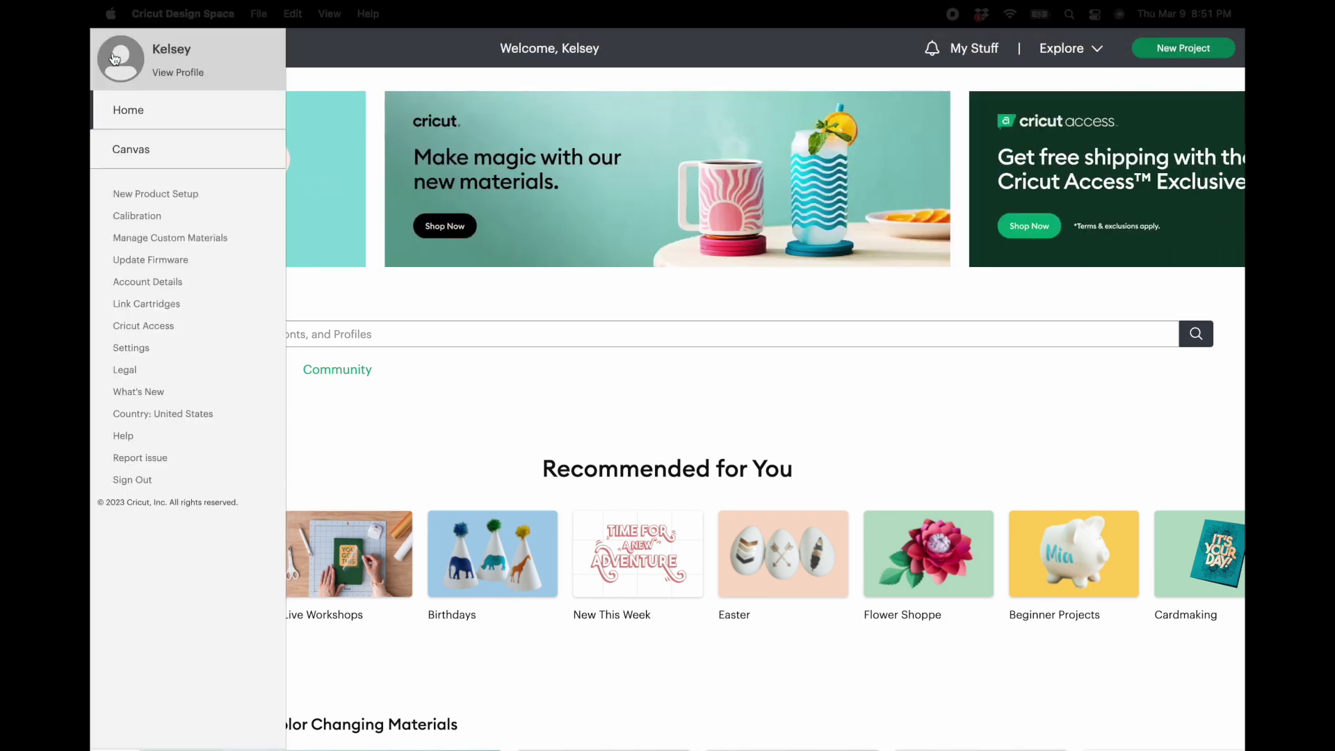
pyautogui.click(143, 394)
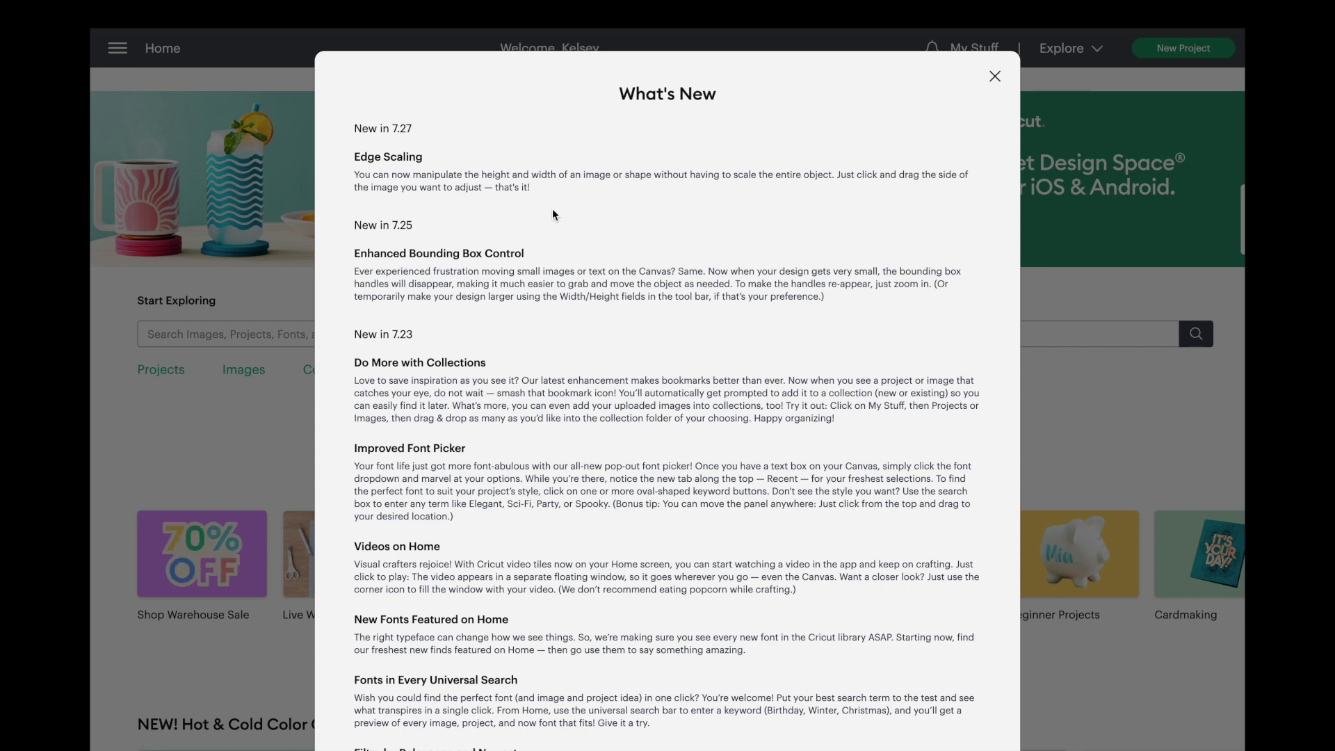
pyautogui.scroll(-1, 553, 212)
pyautogui.scroll(-1, 552, 209)
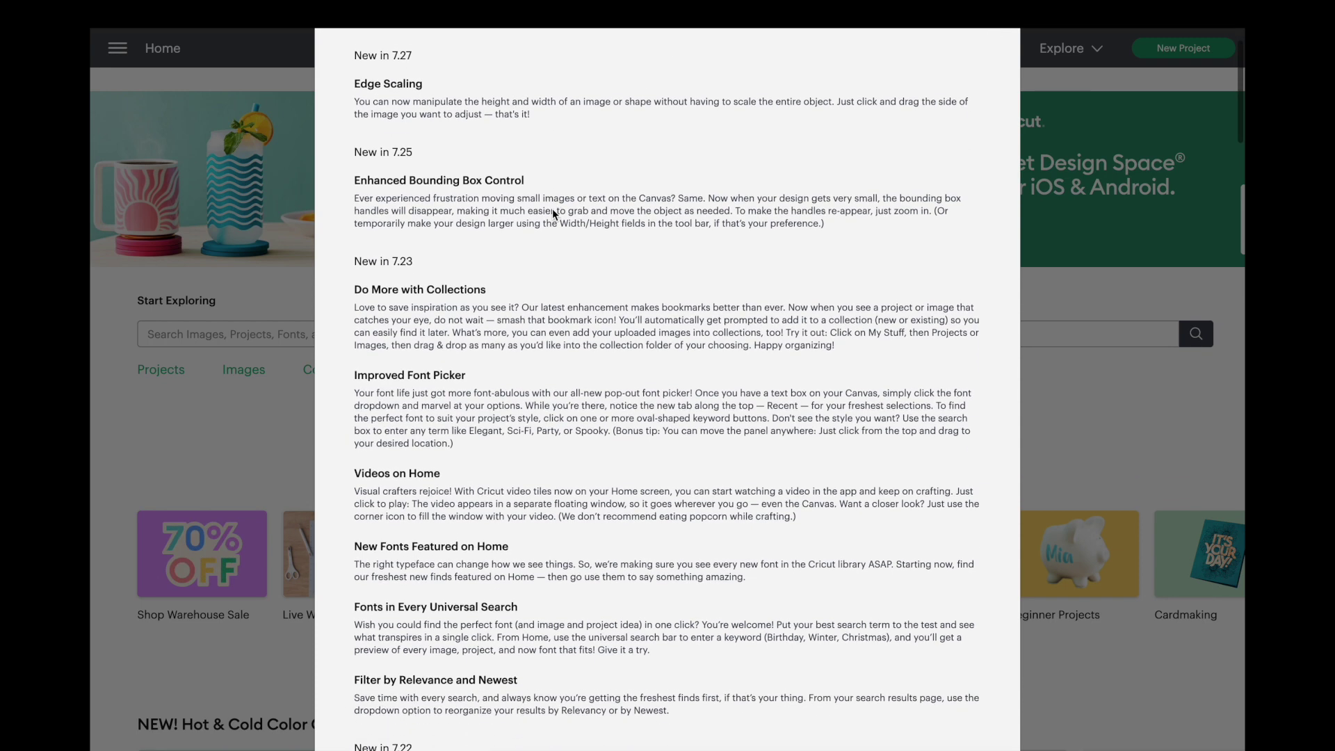
pyautogui.scroll(-10, 562, 194)
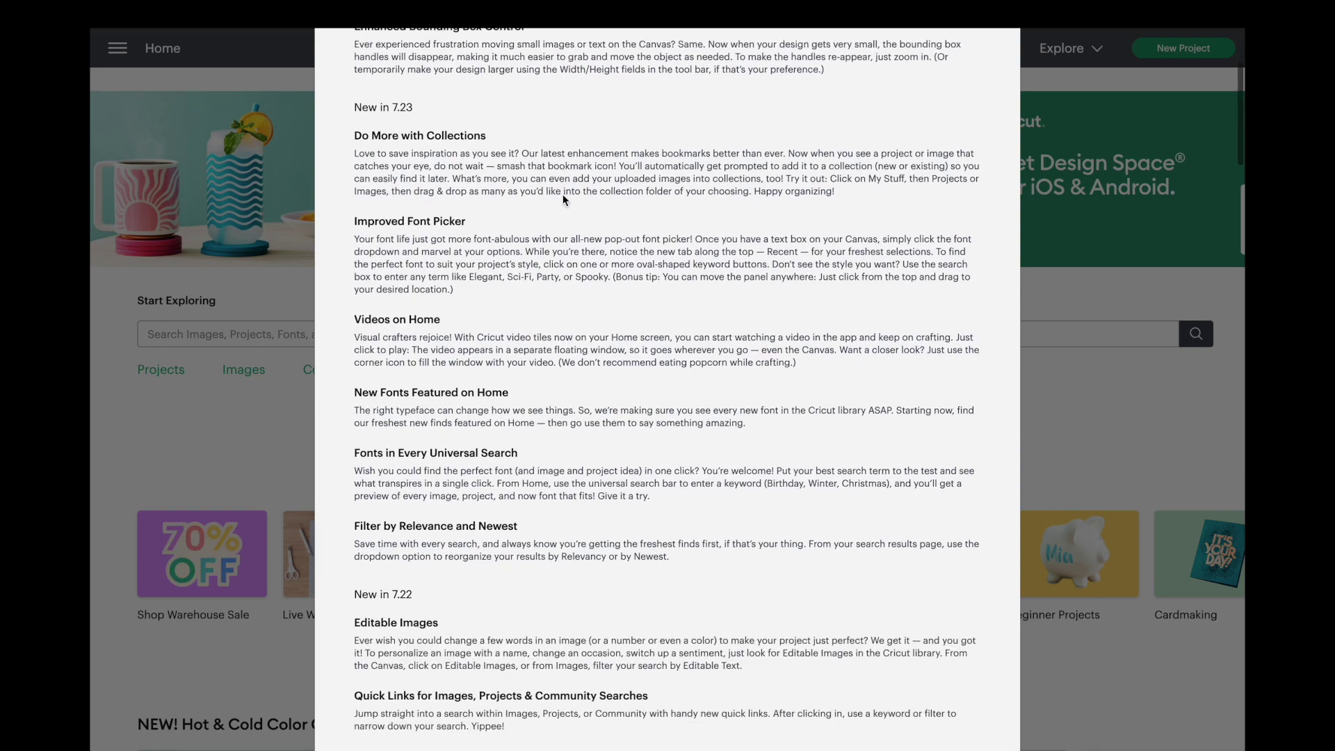
pyautogui.scroll(-12, 563, 195)
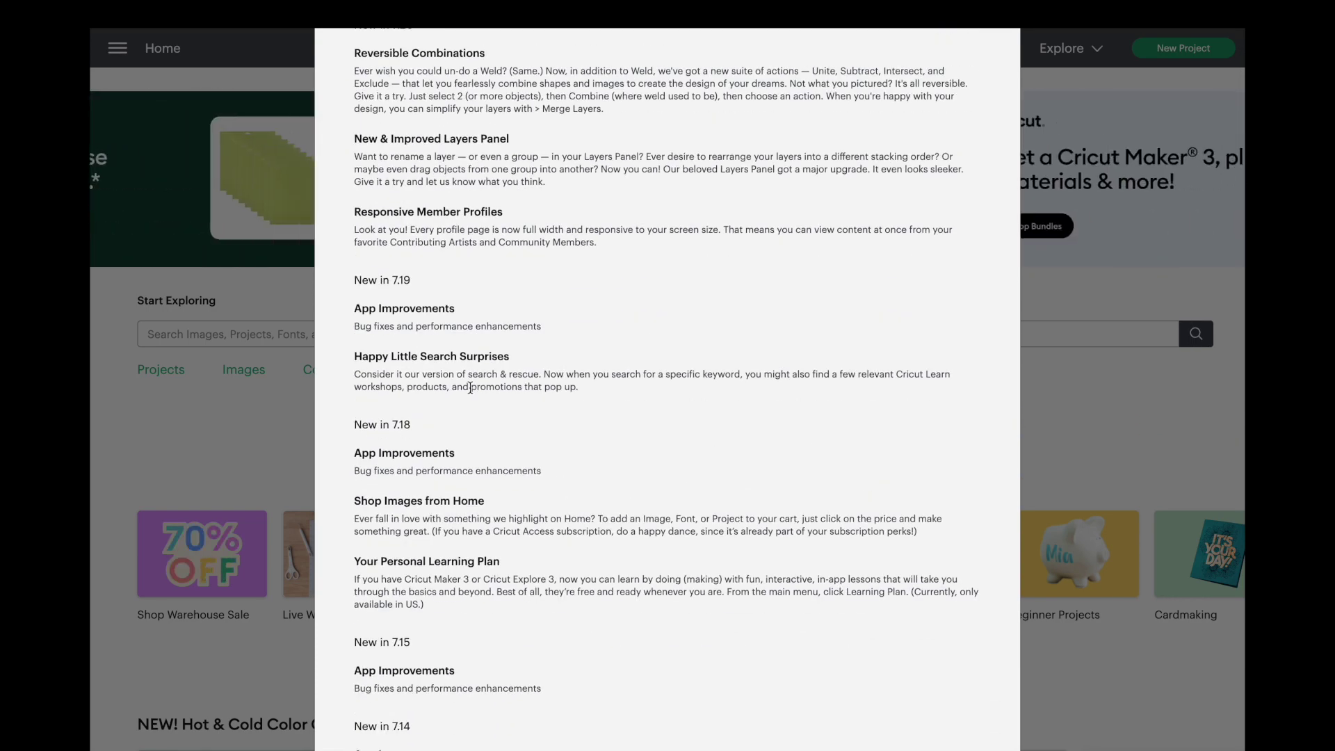
pyautogui.scroll(-7, 470, 387)
pyautogui.scroll(20, 470, 393)
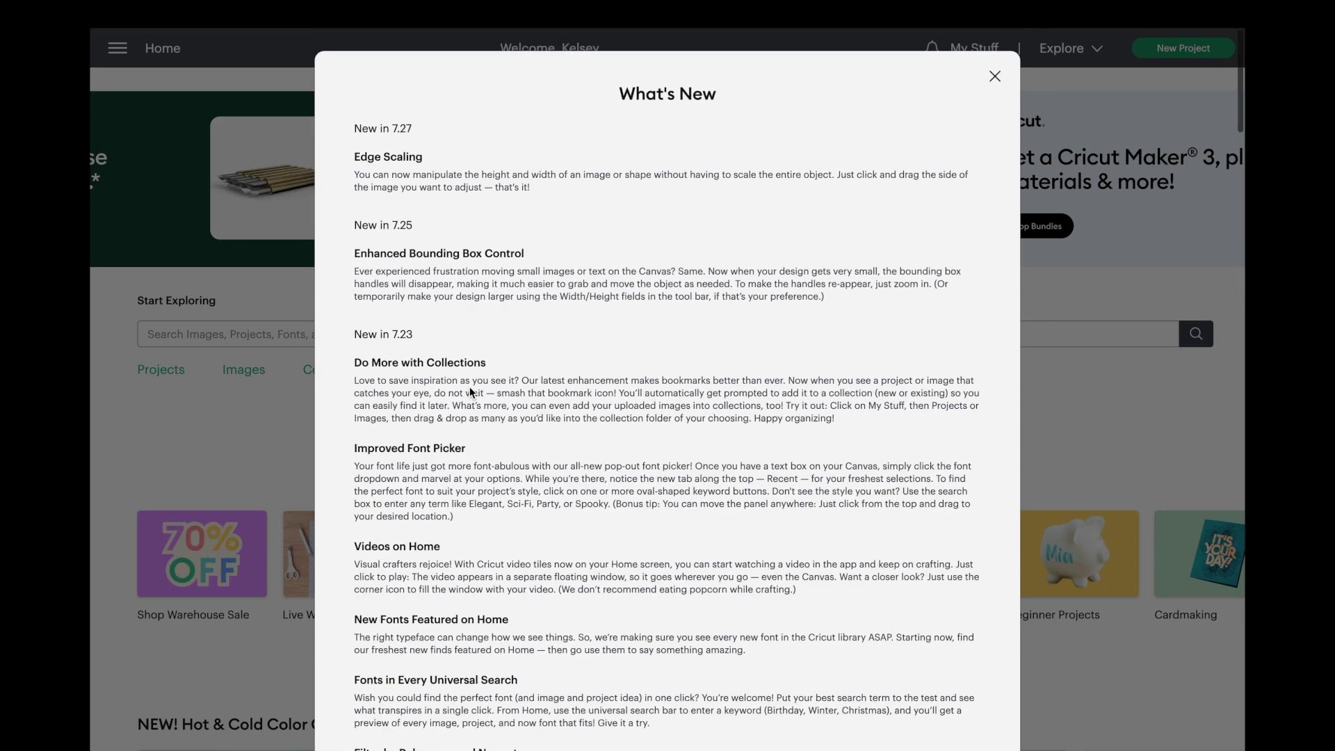
pyautogui.click(134, 94)
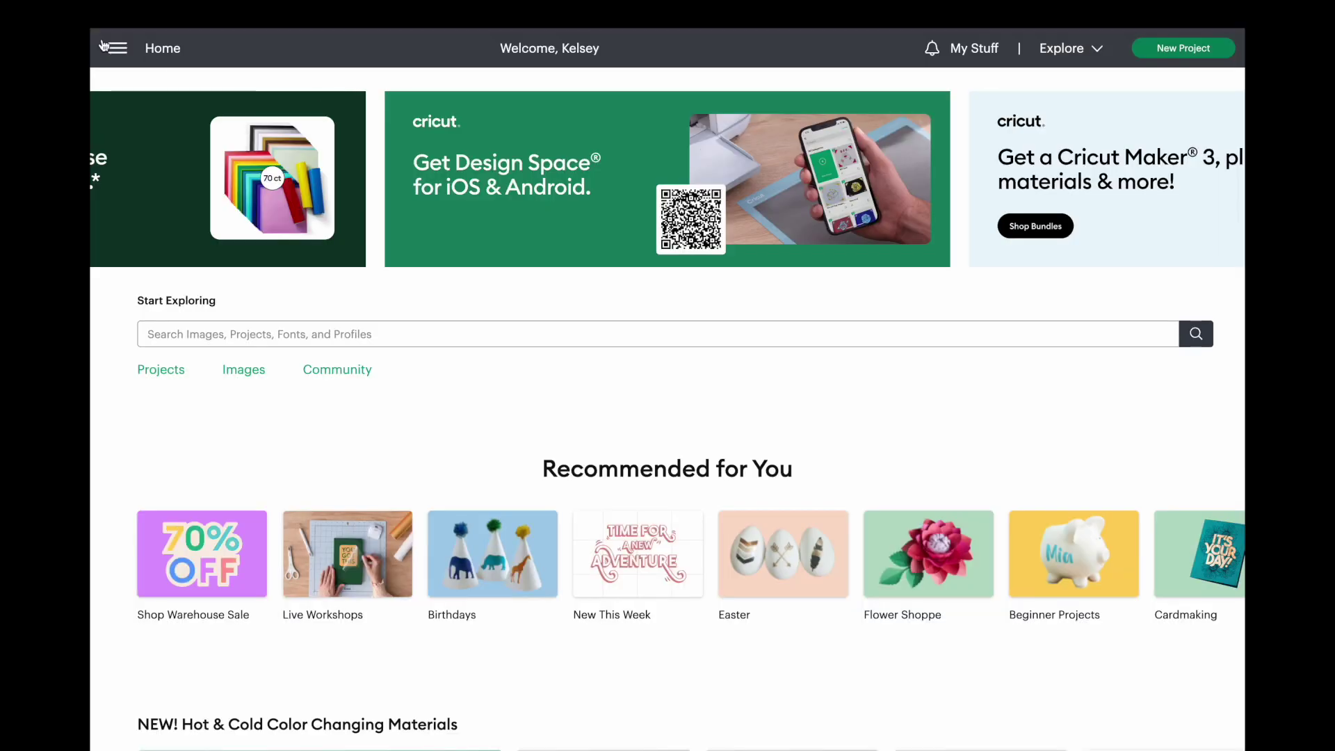
# Set the Application Experience in Settings to Beta and restart the app.
pyautogui.click(110, 13)
pyautogui.click(432, 48)
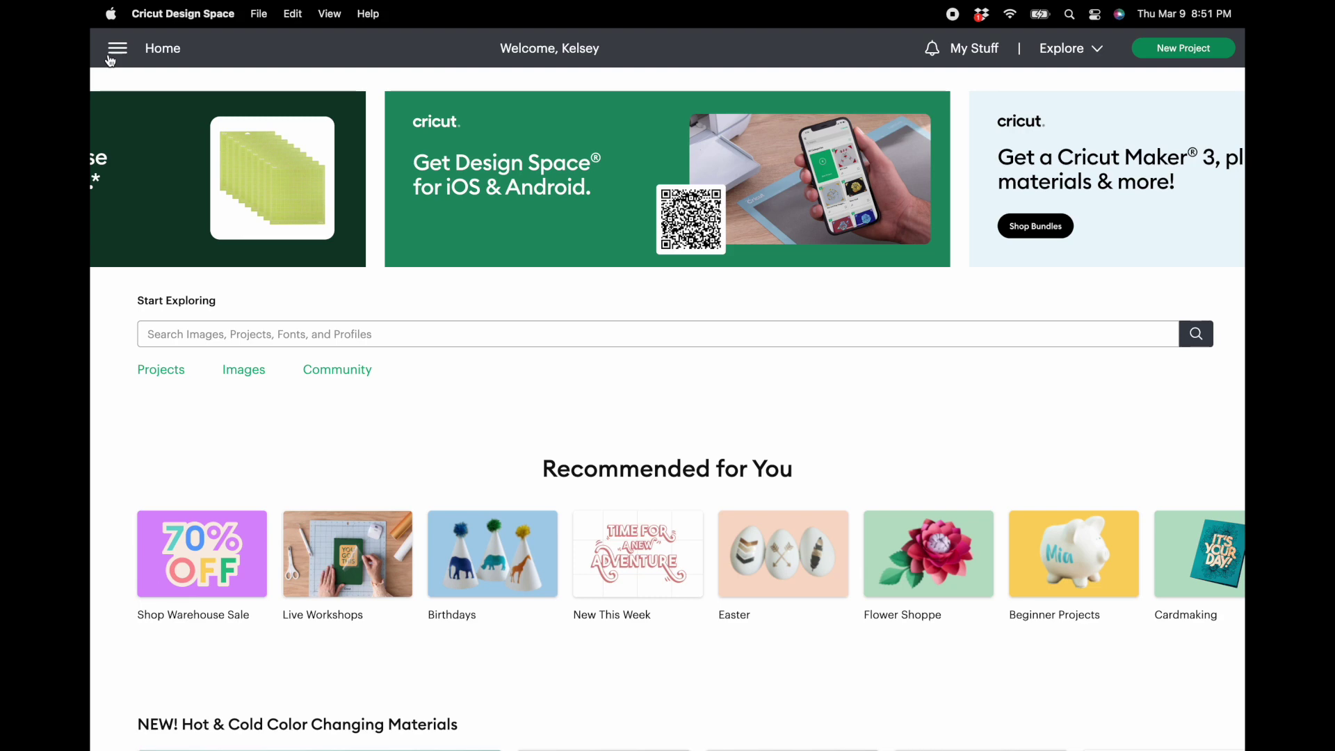
pyautogui.click(117, 48)
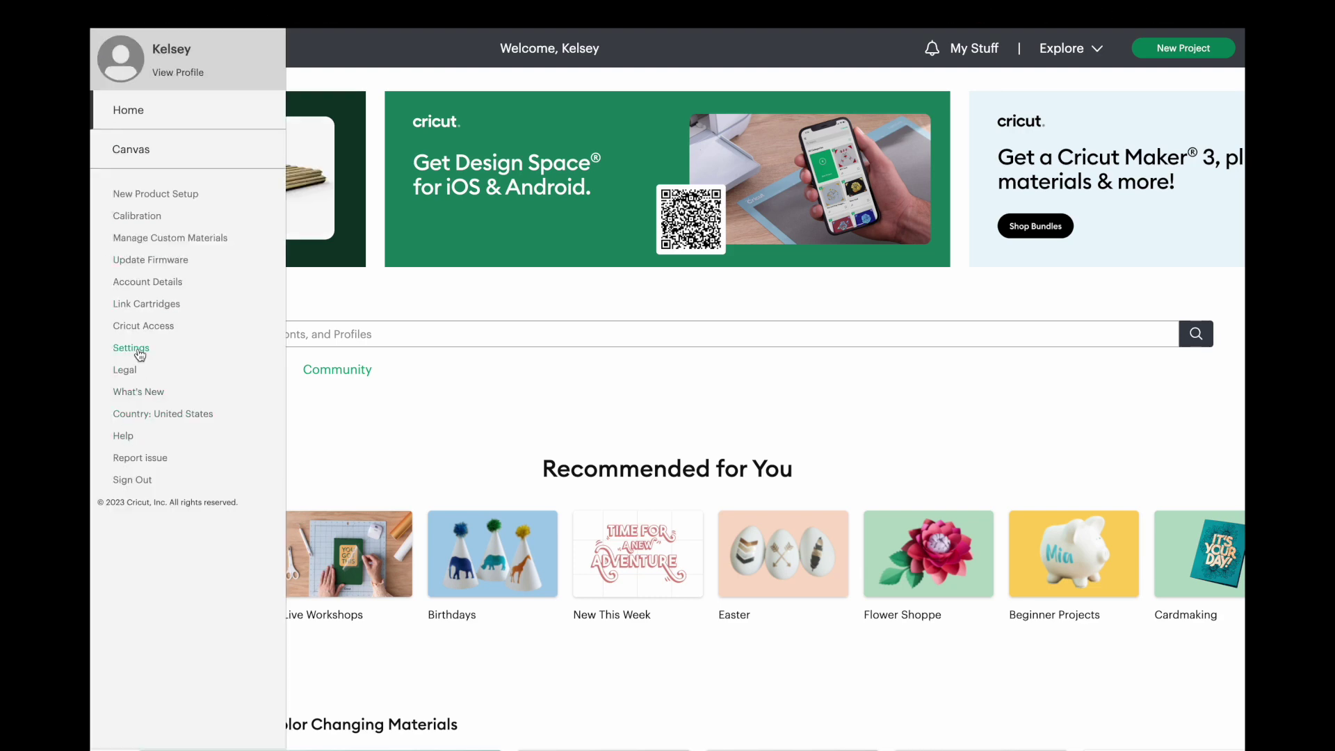
pyautogui.click(472, 347)
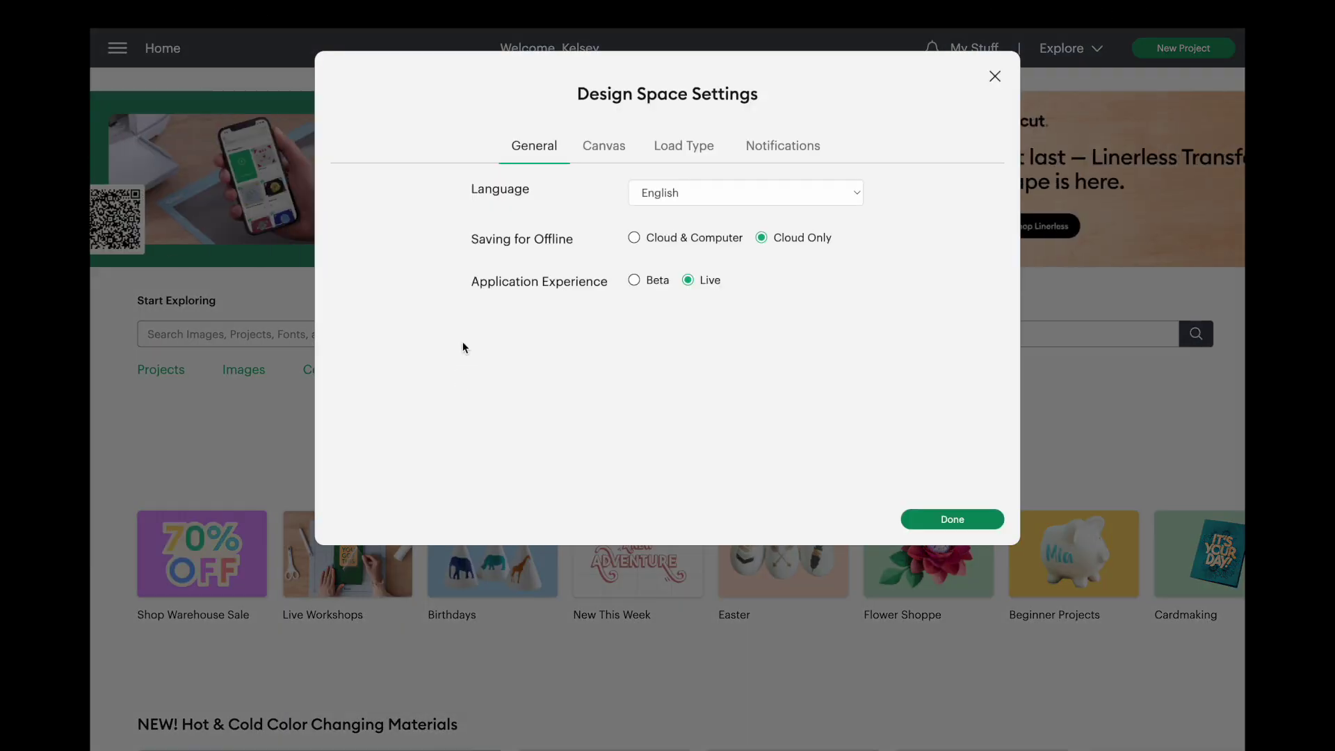
pyautogui.click(634, 280)
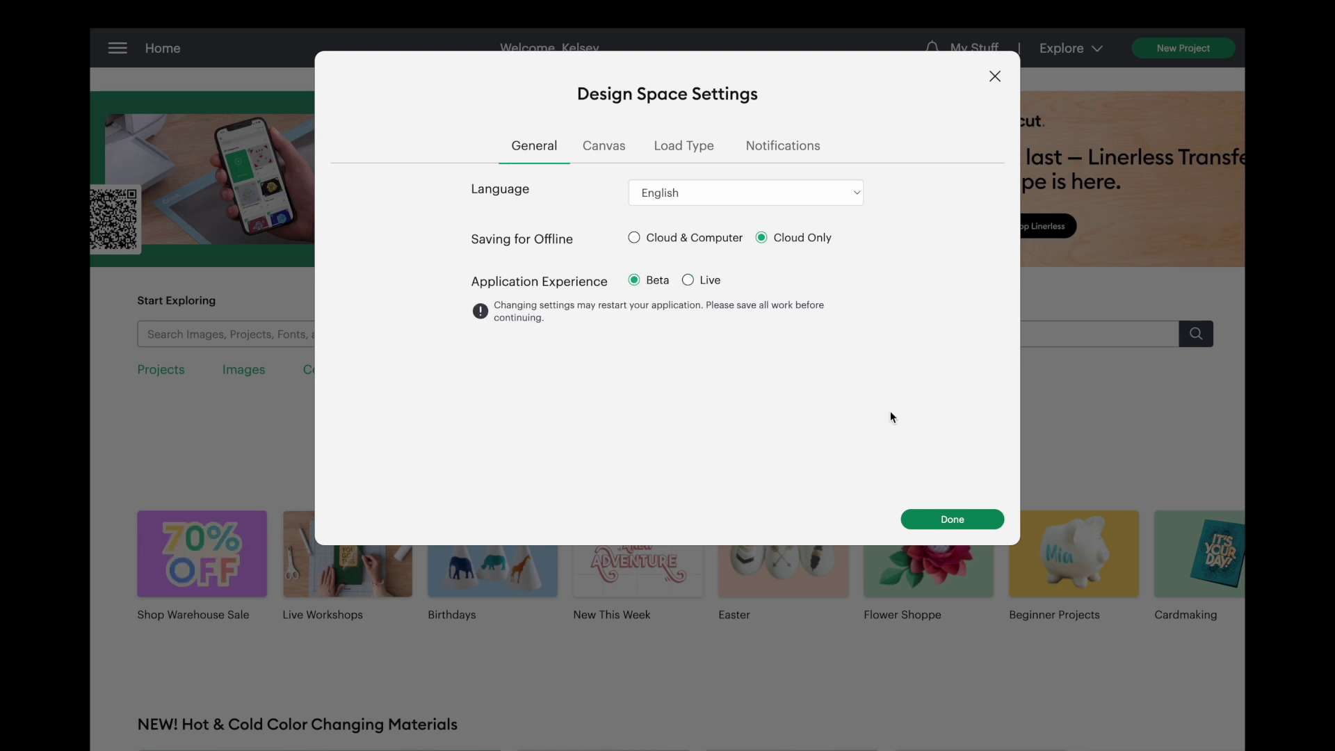
pyautogui.click(956, 518)
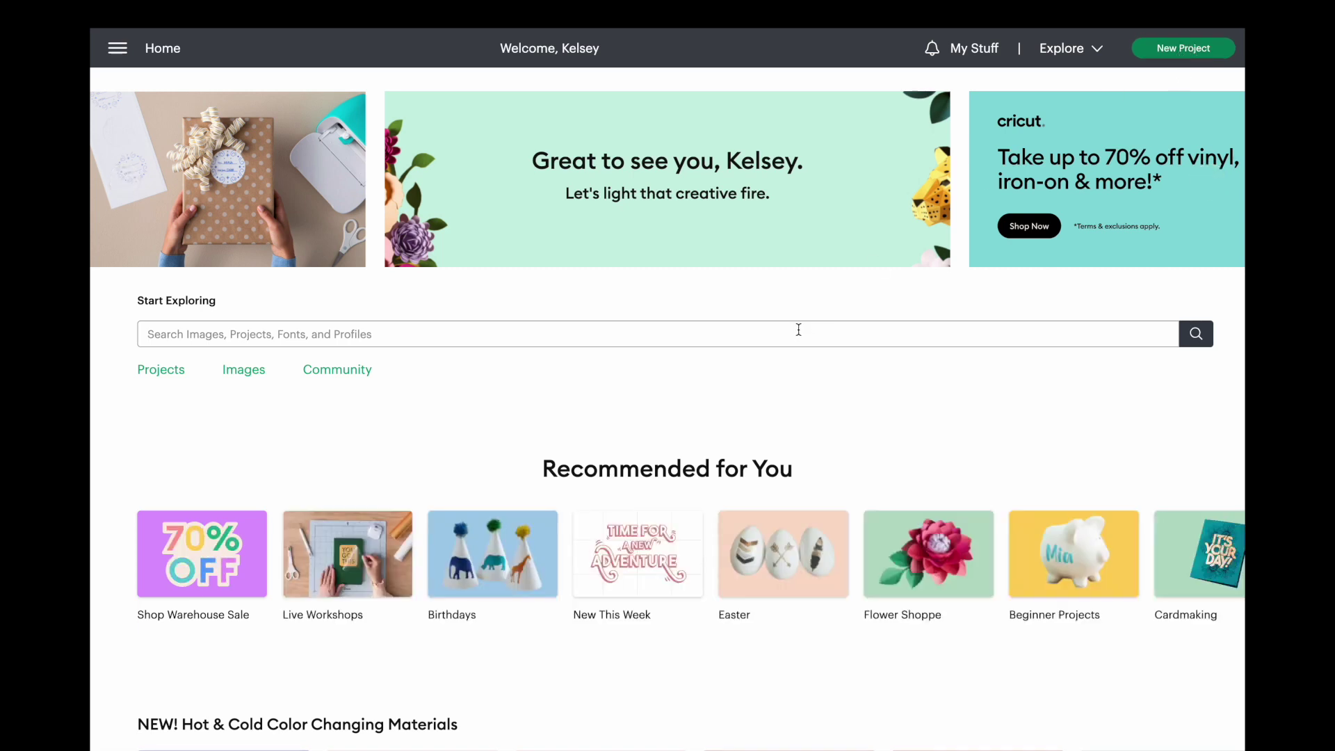
# Start a new blank project and add a text layer reading 'Testing Warp'.
pyautogui.click(1162, 51)
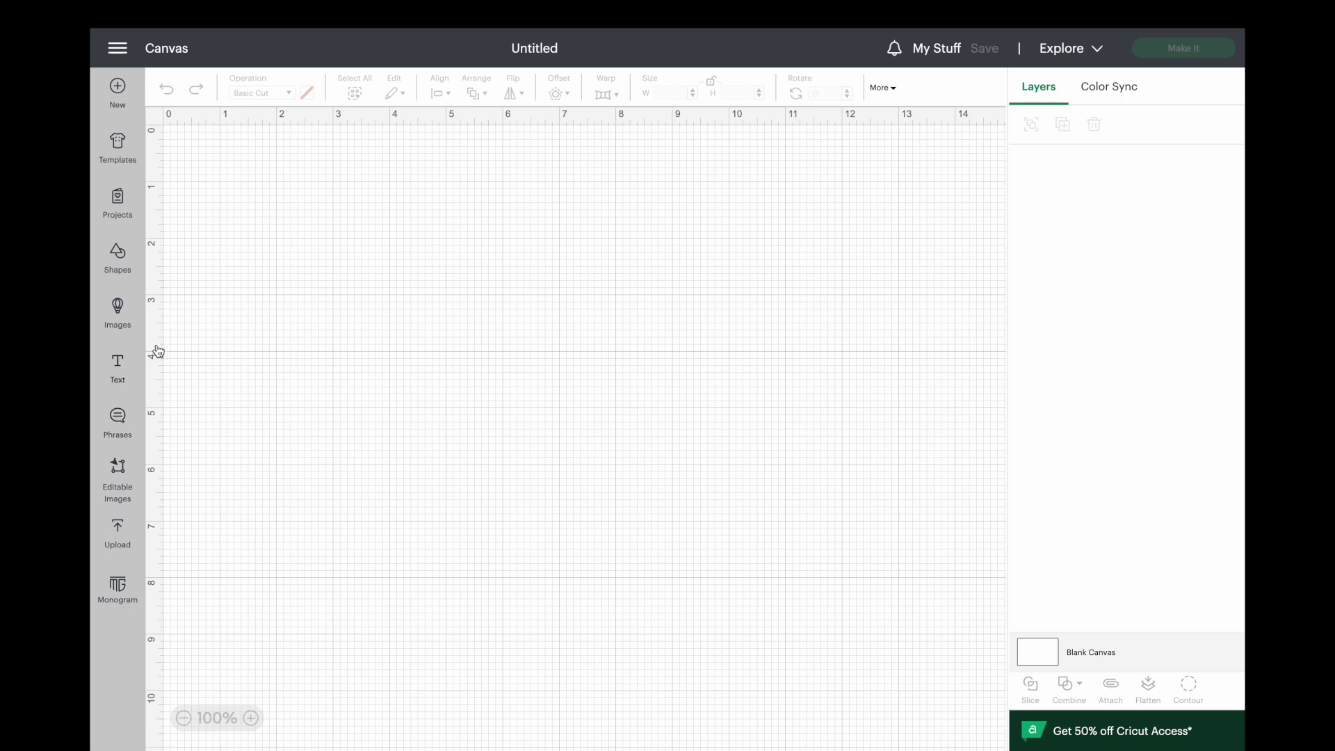
pyautogui.click(114, 373)
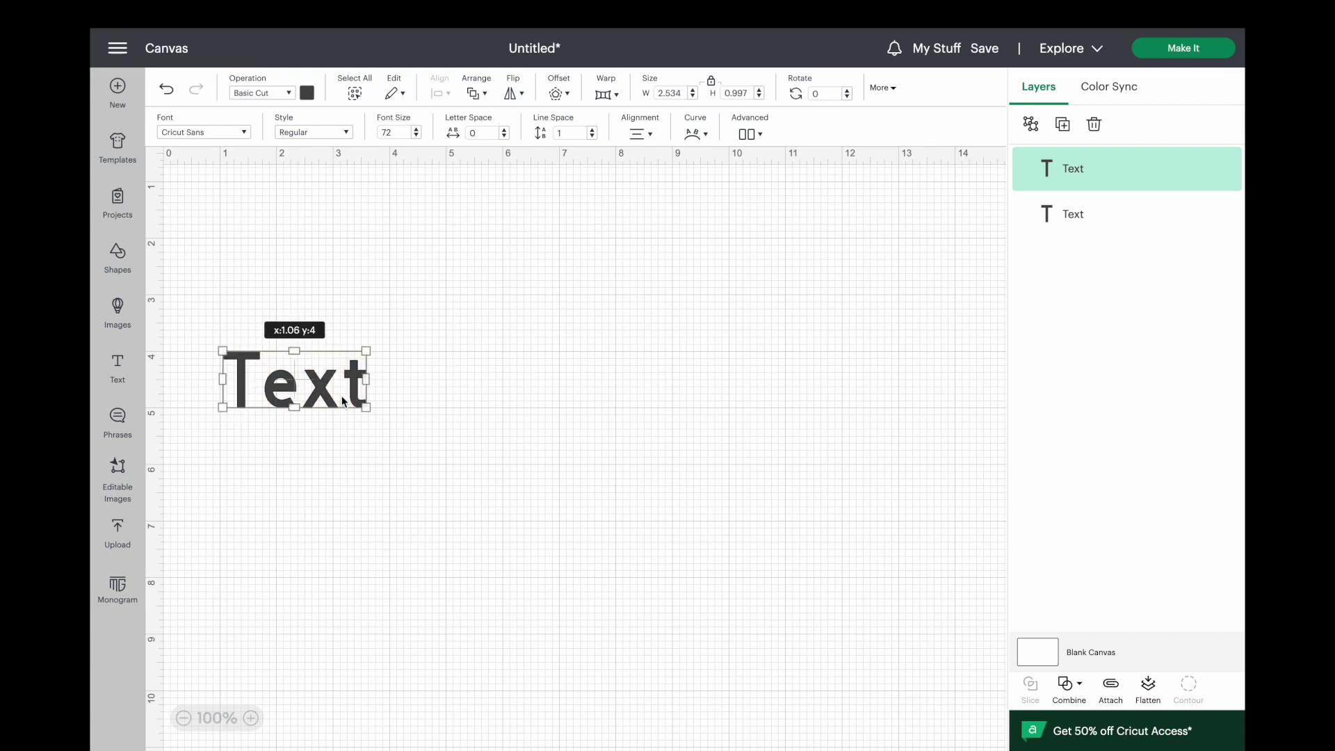
pyautogui.press('Delete')
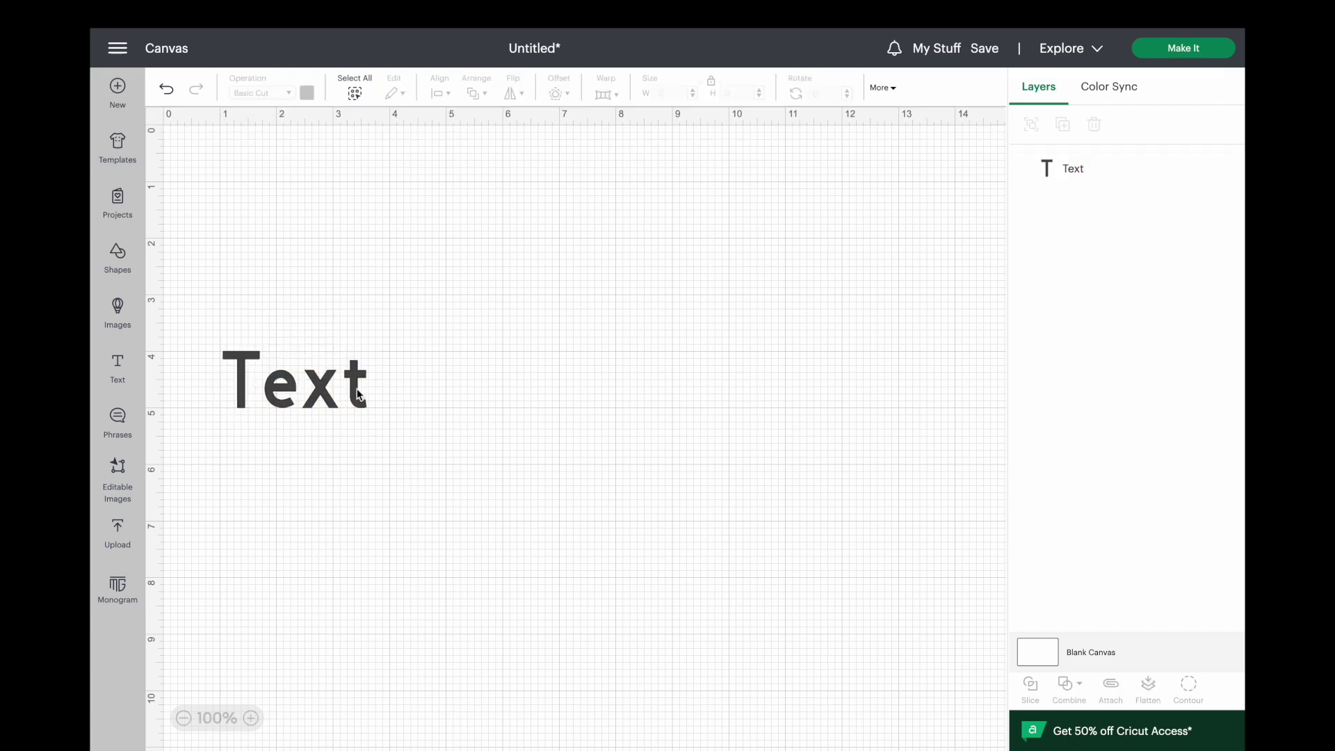
pyautogui.click(320, 388)
pyautogui.click(694, 132)
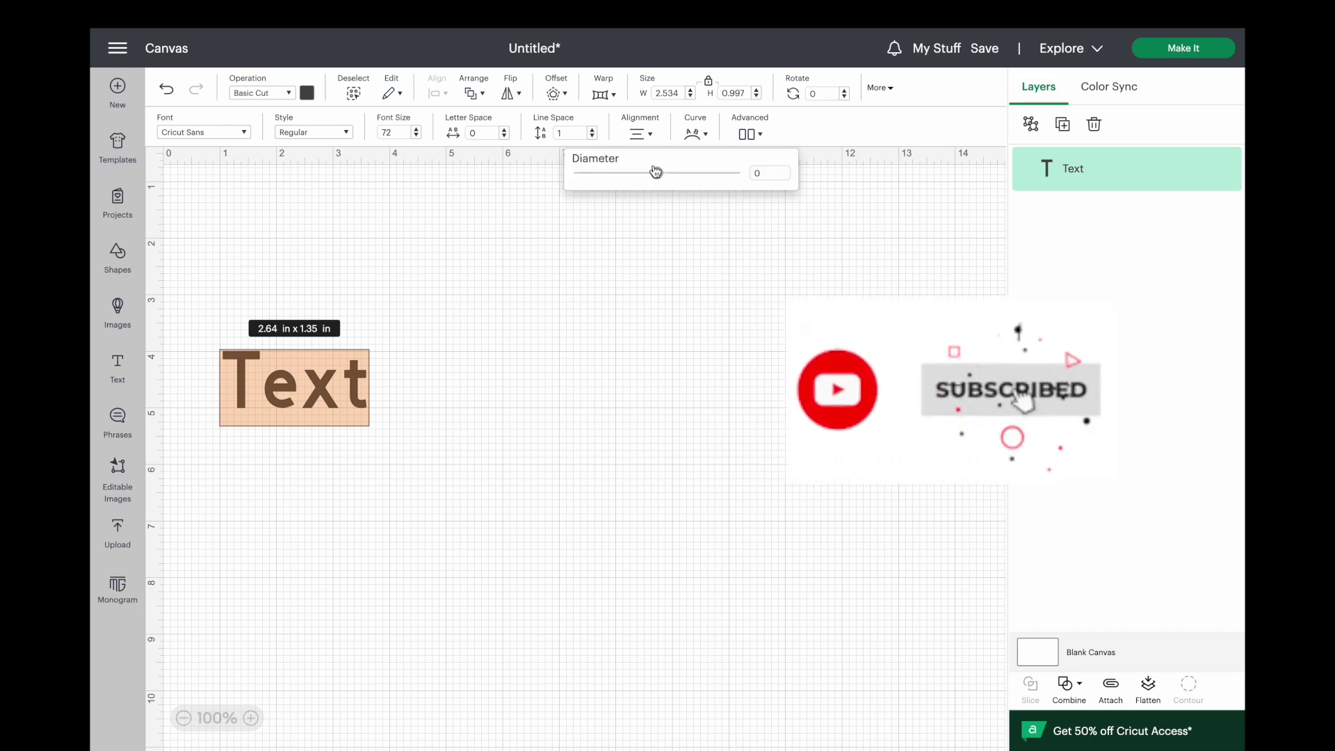
pyautogui.click(696, 134)
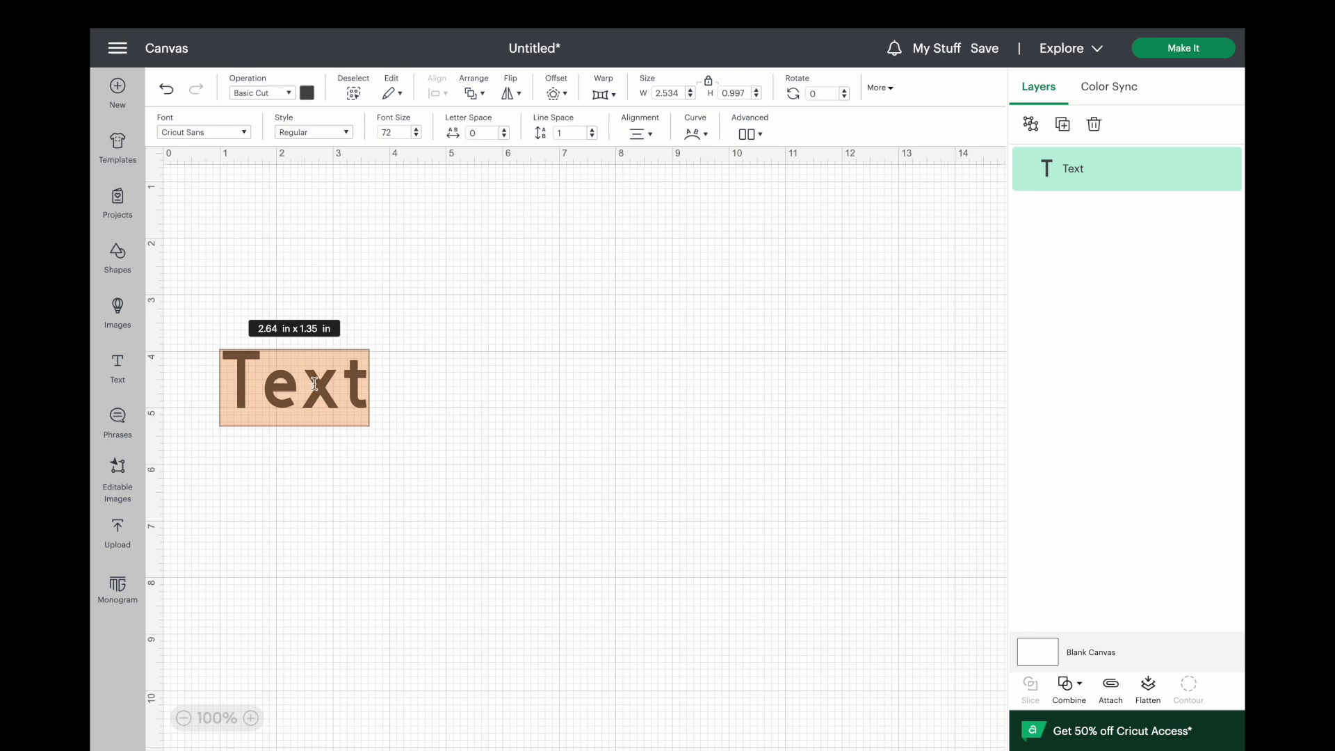
pyautogui.write('Test')
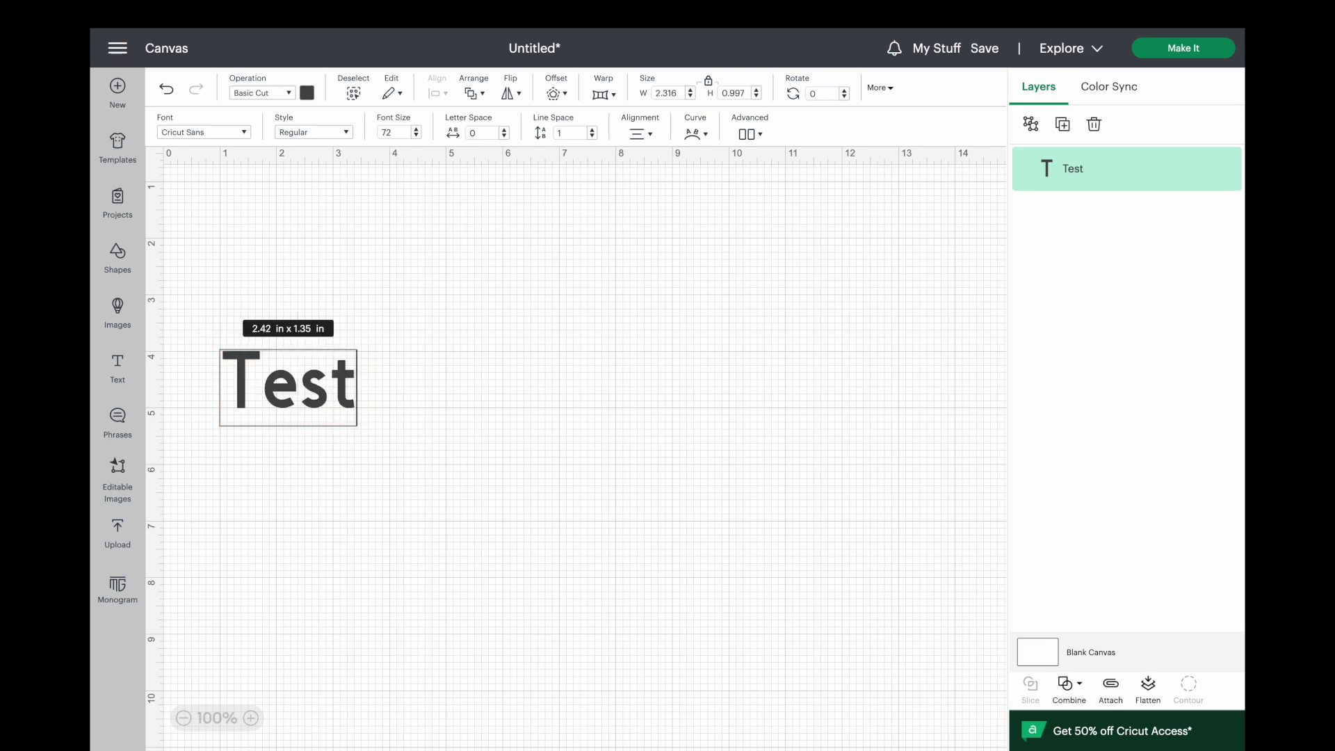
pyautogui.write('ing Warp')
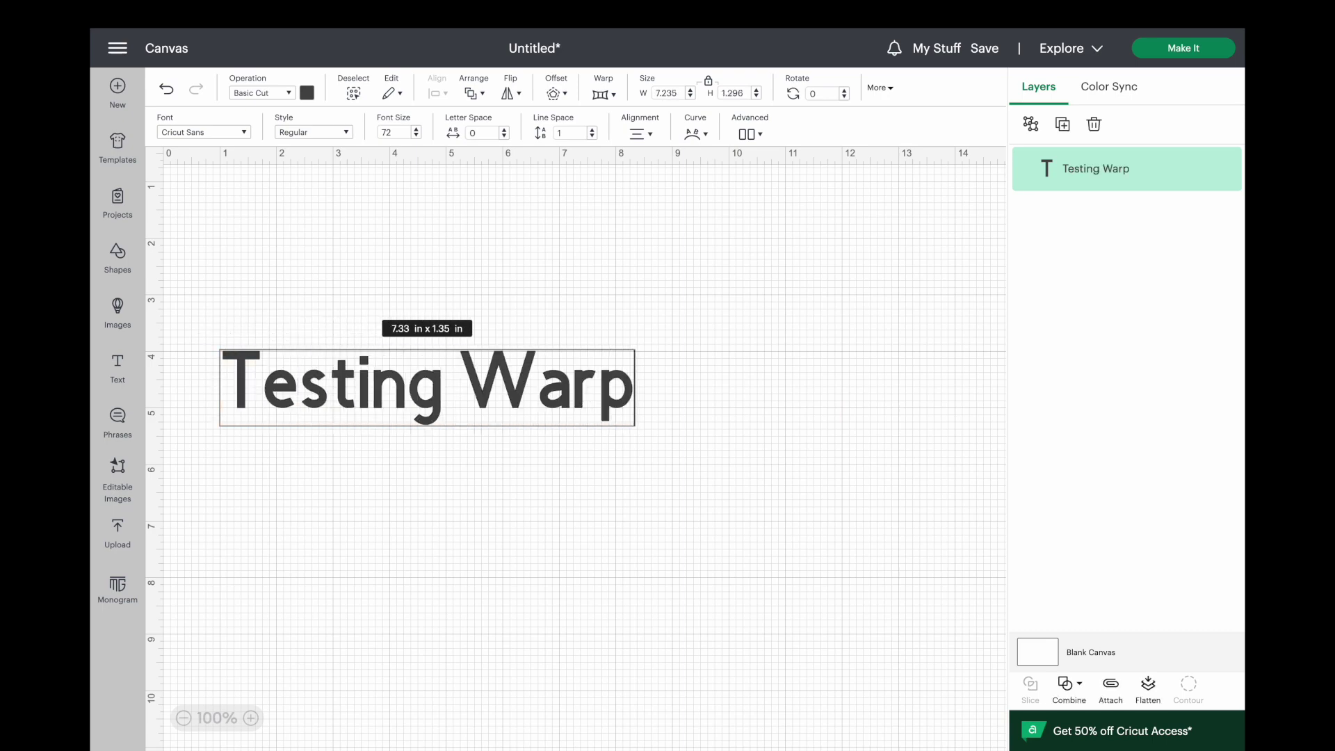
# Open the Warp options for the text and browse the available presets.
pyautogui.click(603, 96)
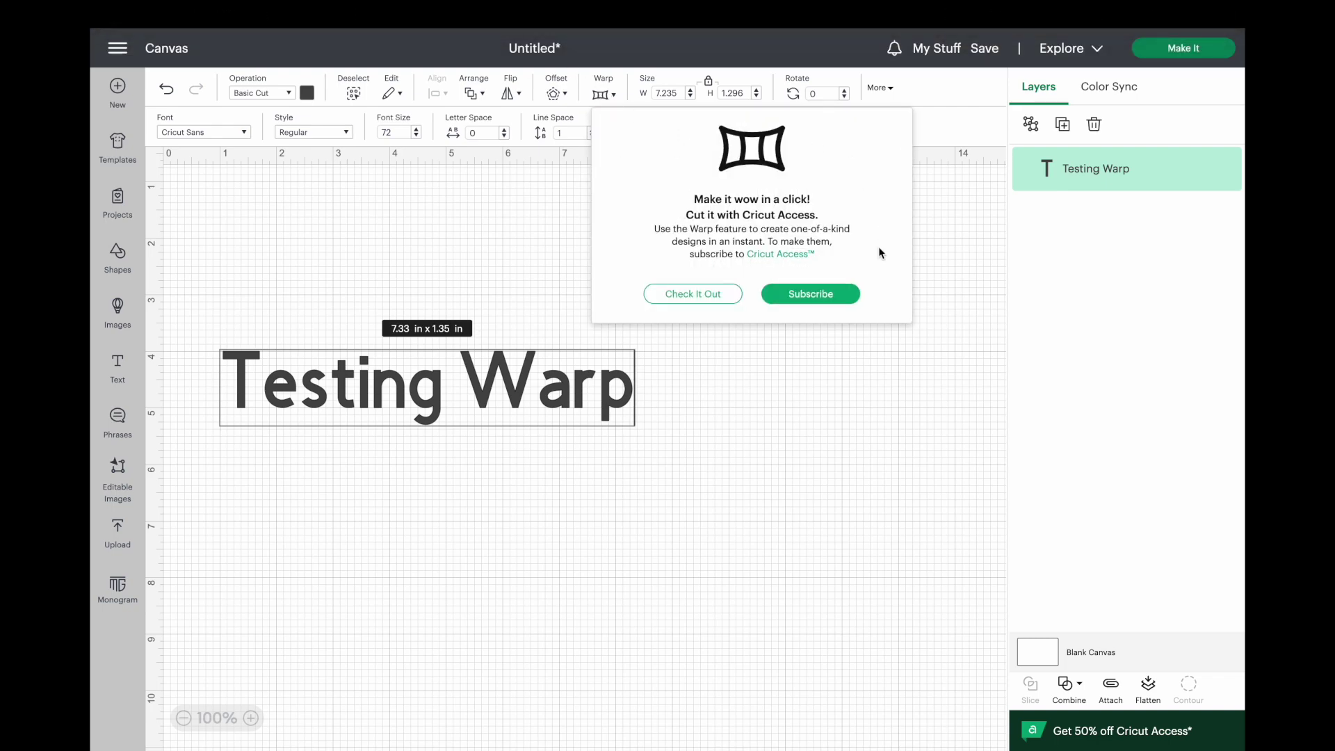
pyautogui.click(704, 295)
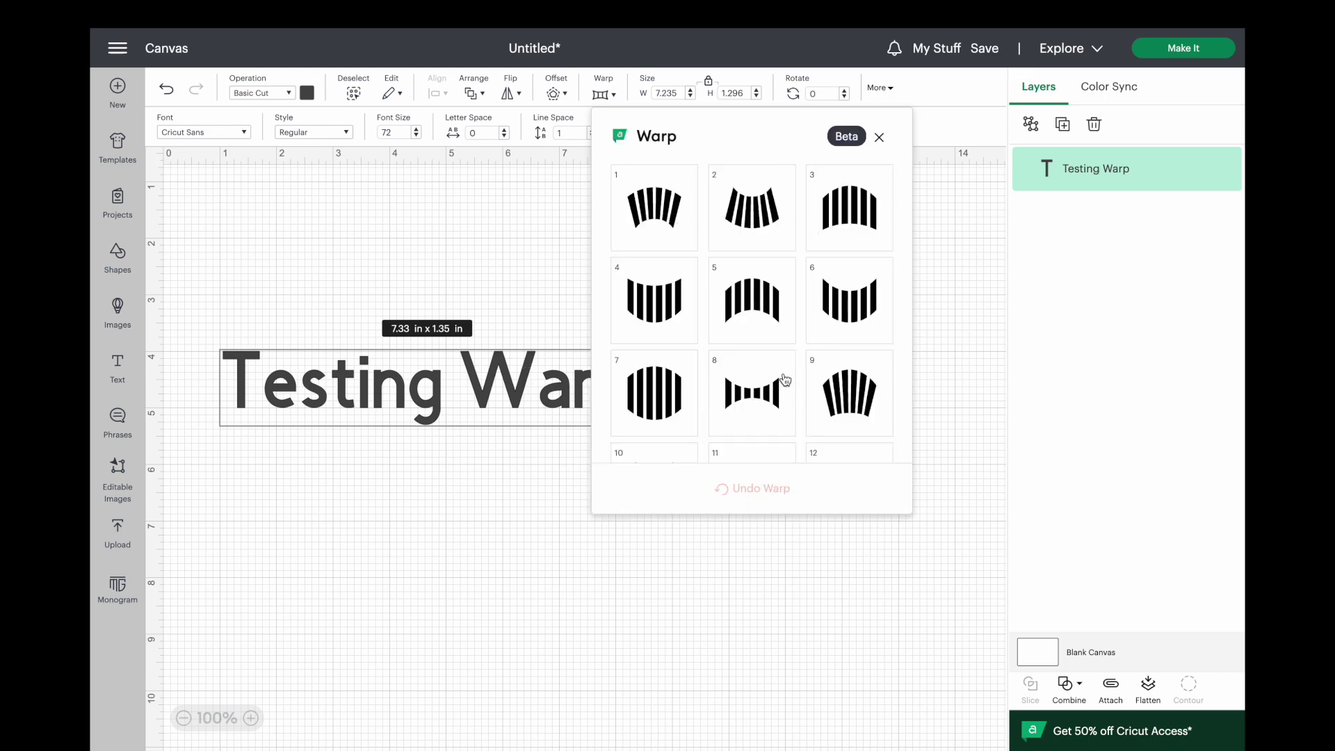
pyautogui.scroll(-3, 785, 379)
pyautogui.scroll(-5, 781, 332)
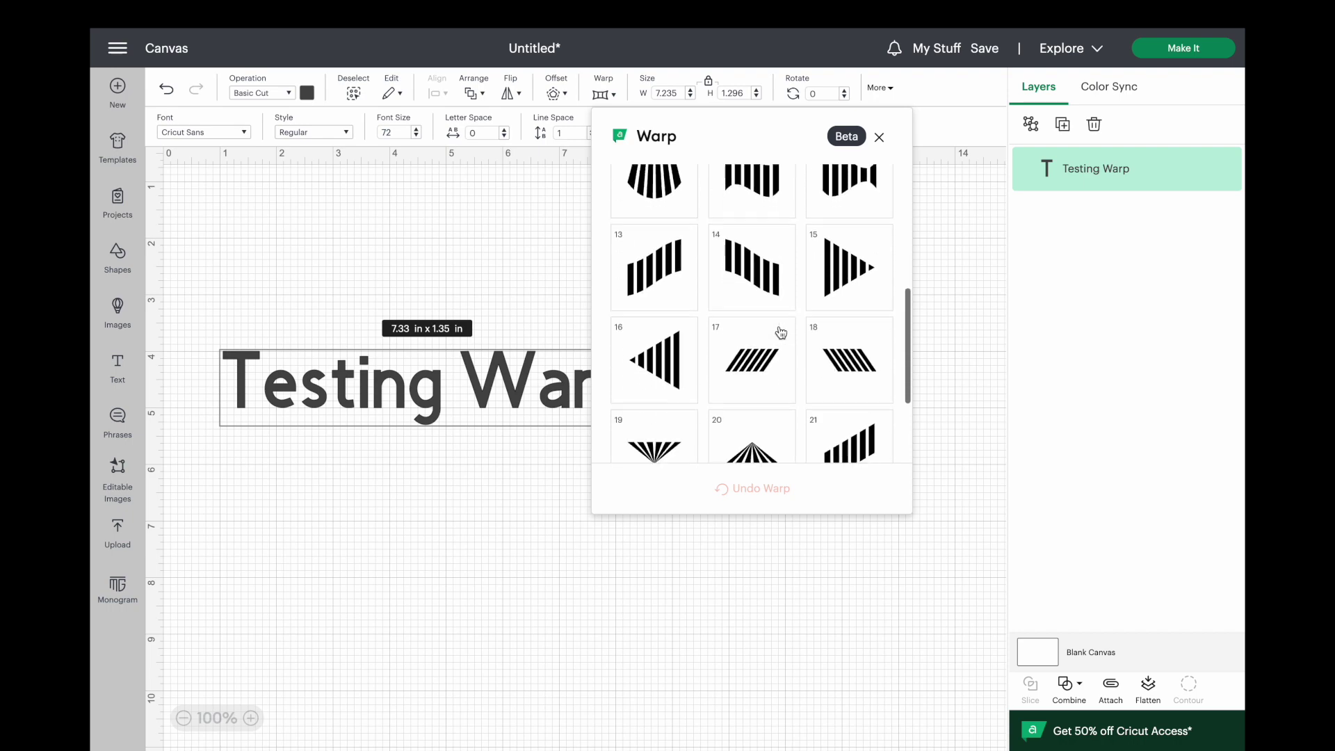
pyautogui.scroll(8, 776, 326)
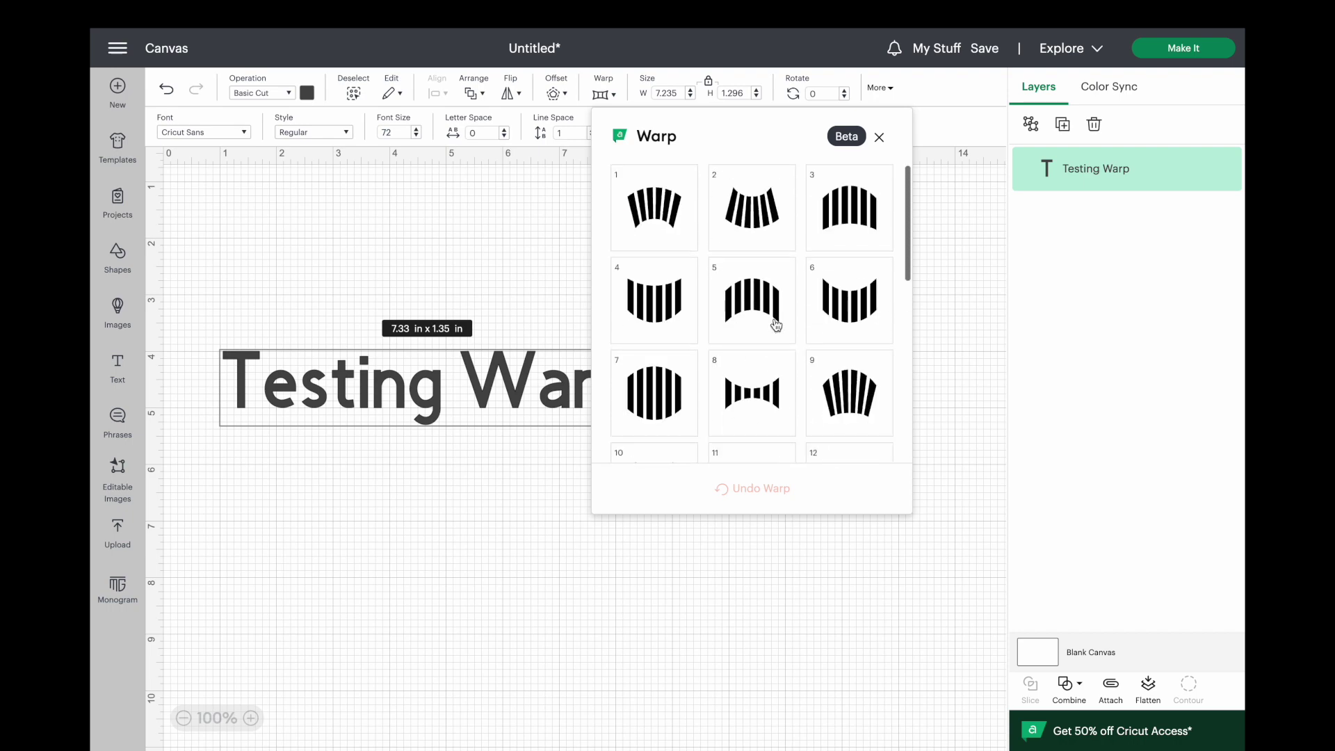
# Try warp presets 4, 5, 10, 12, 14, 16, 17, 20 and 19 on the text.
pyautogui.click(684, 303)
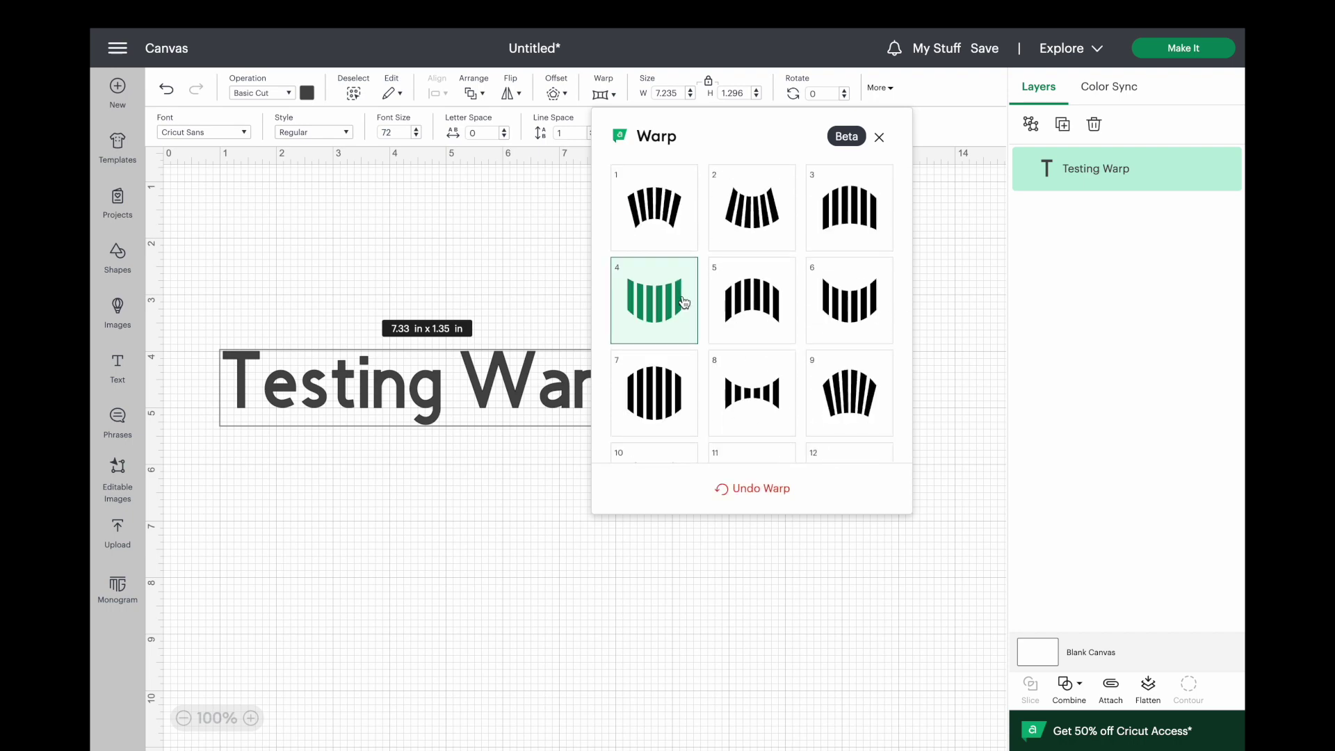
pyautogui.click(763, 309)
pyautogui.scroll(-2, 737, 421)
pyautogui.click(678, 410)
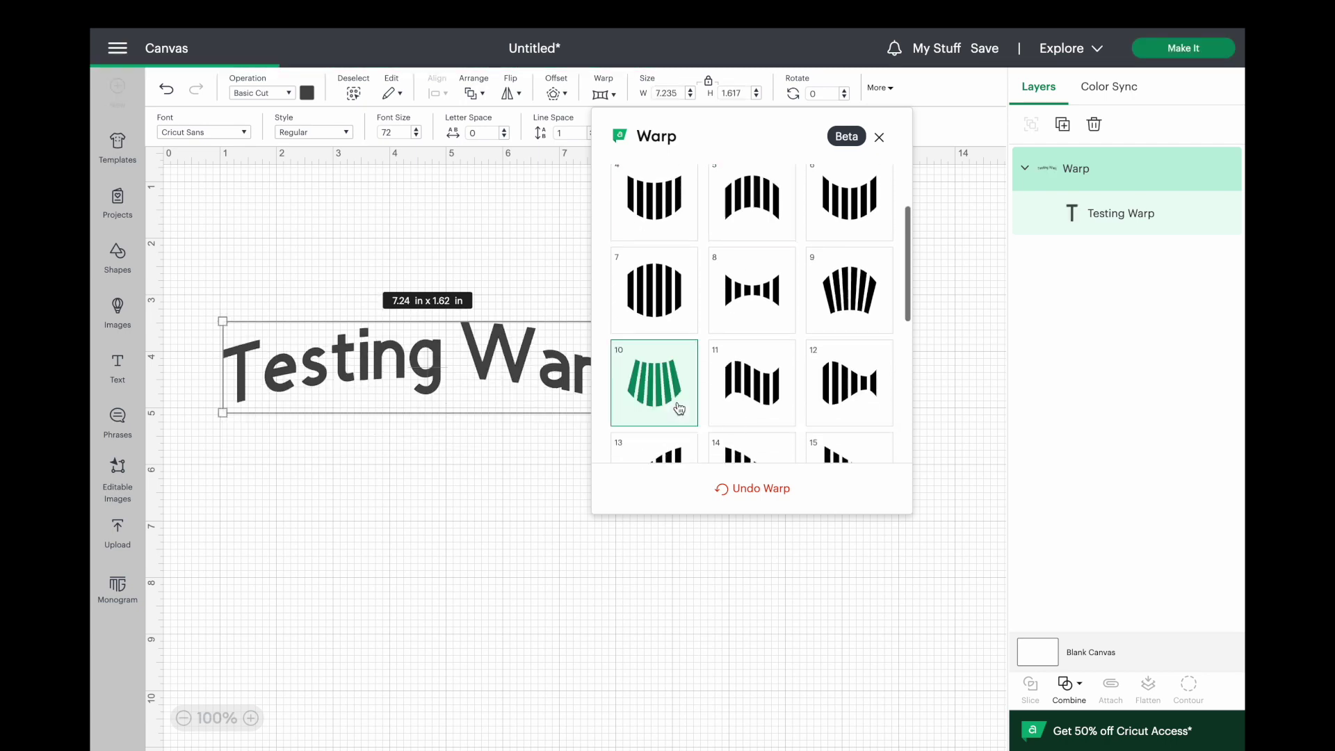
pyautogui.click(811, 358)
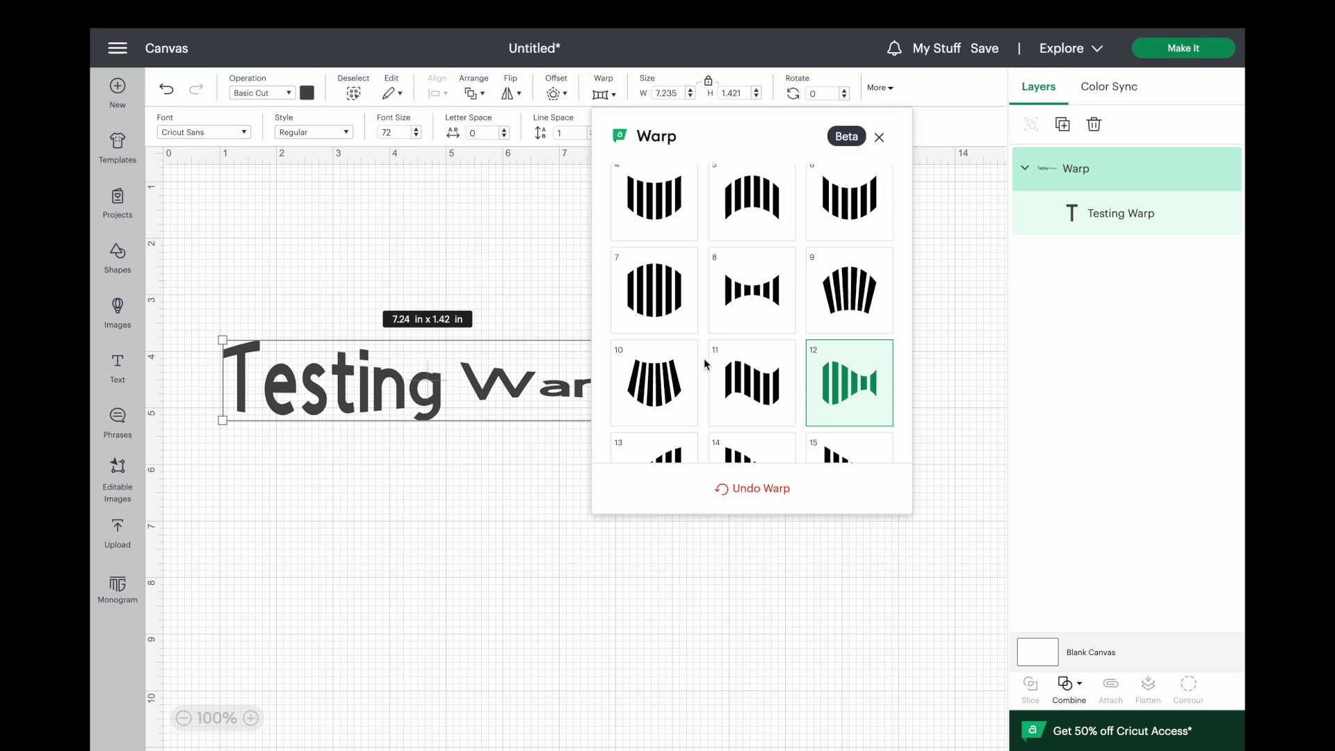
pyautogui.scroll(-2, 743, 393)
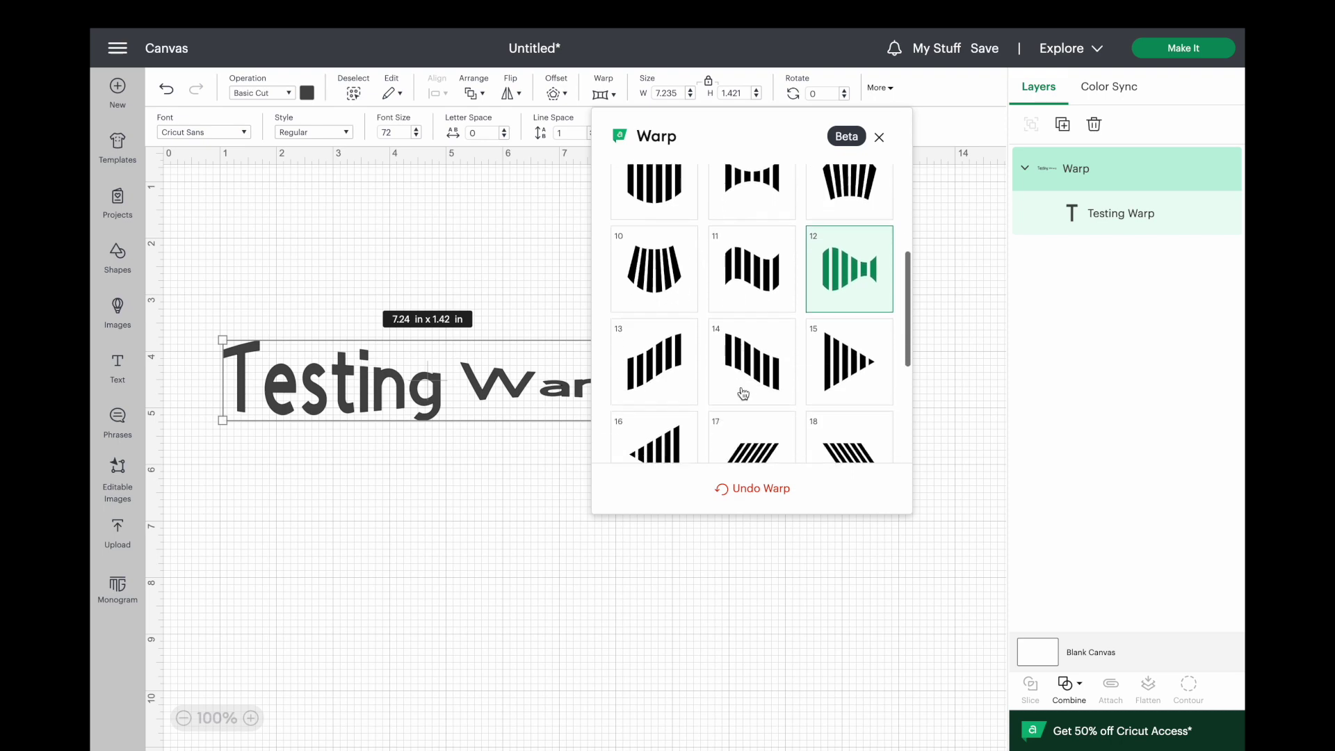
pyautogui.click(743, 391)
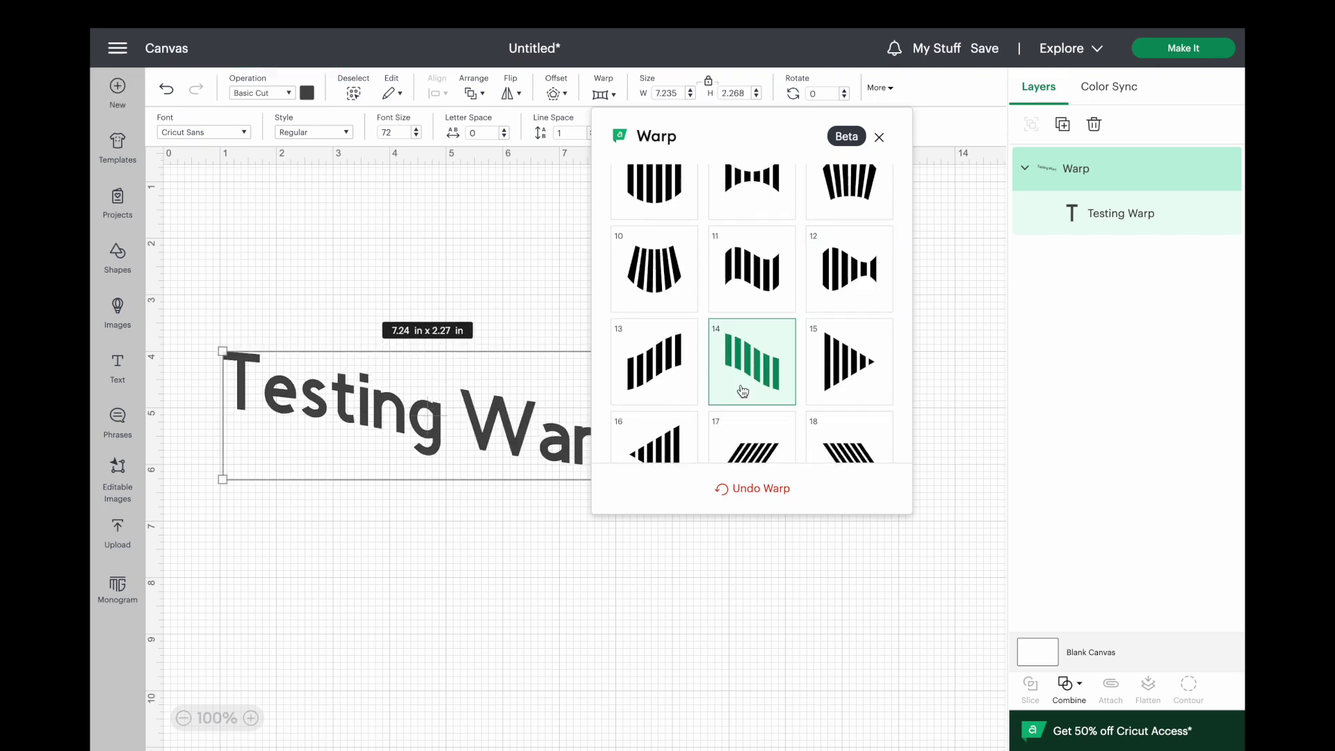
pyautogui.click(668, 432)
pyautogui.scroll(-2, 664, 431)
pyautogui.click(779, 381)
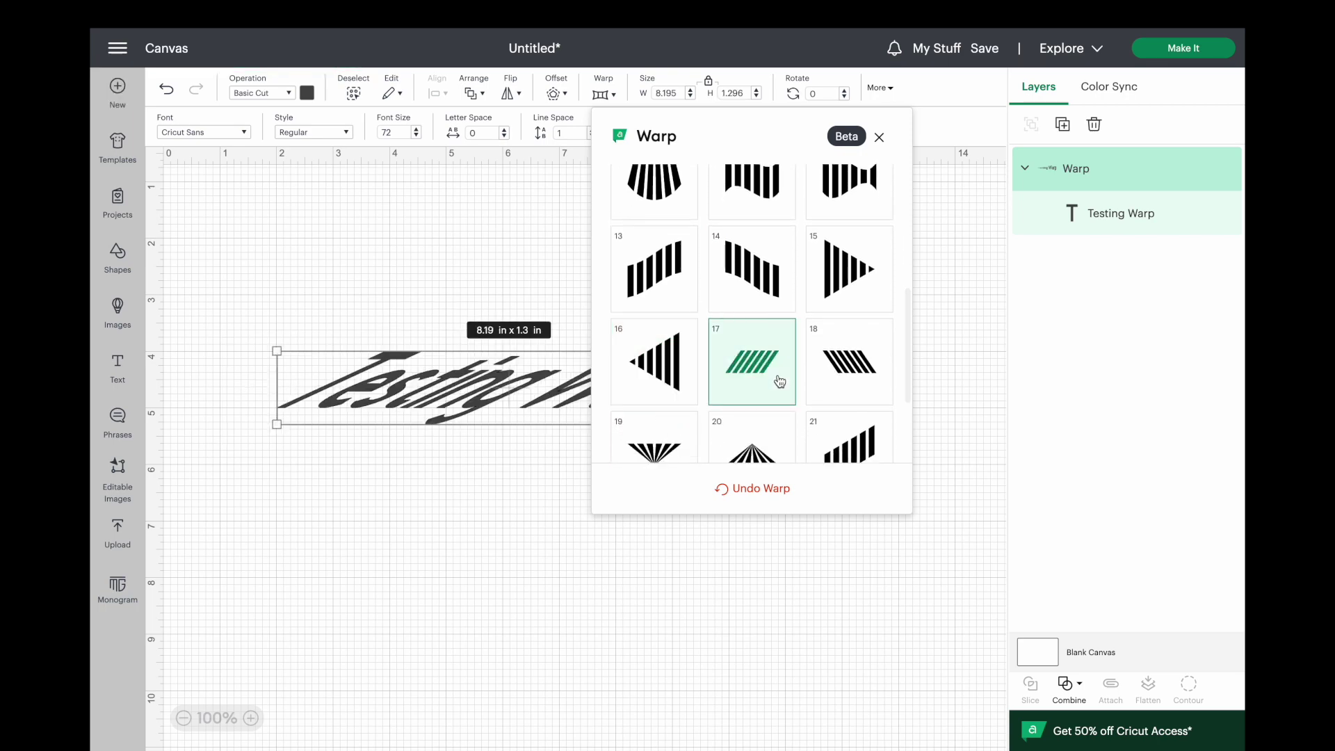
pyautogui.click(730, 444)
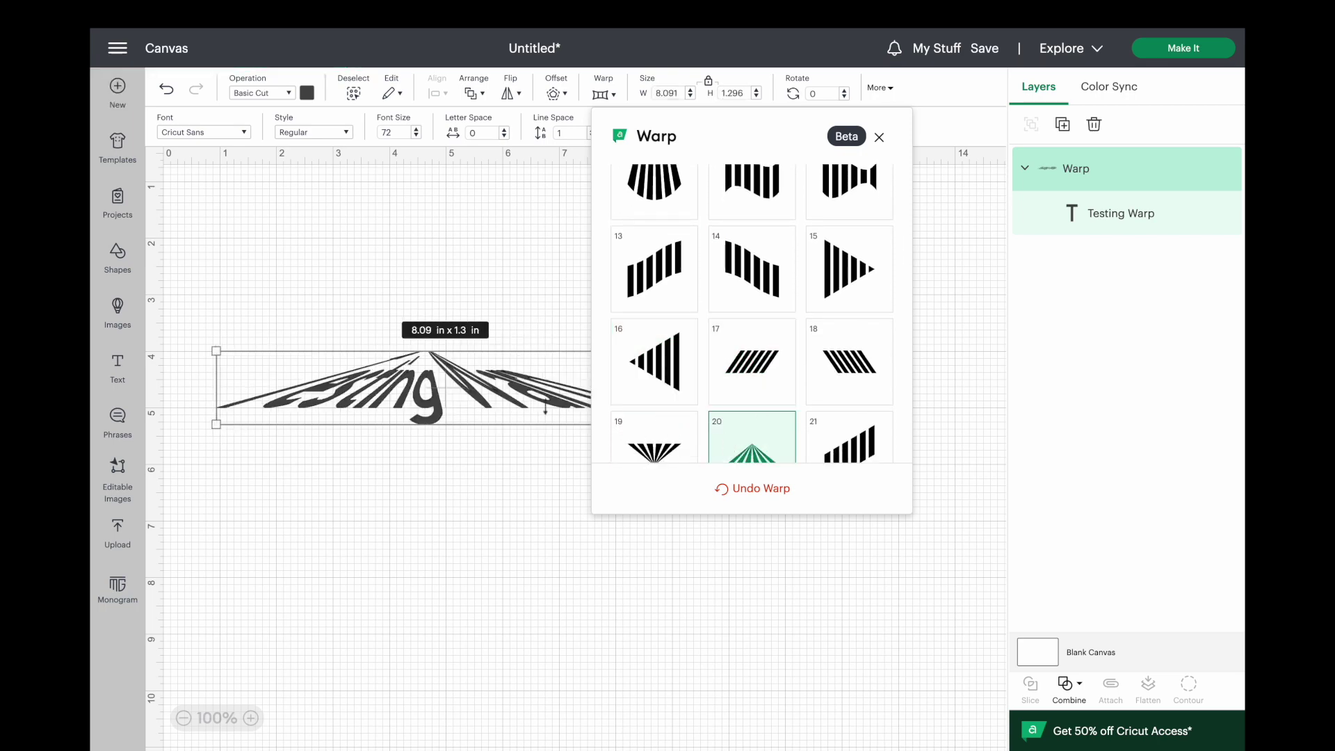
pyautogui.click(694, 453)
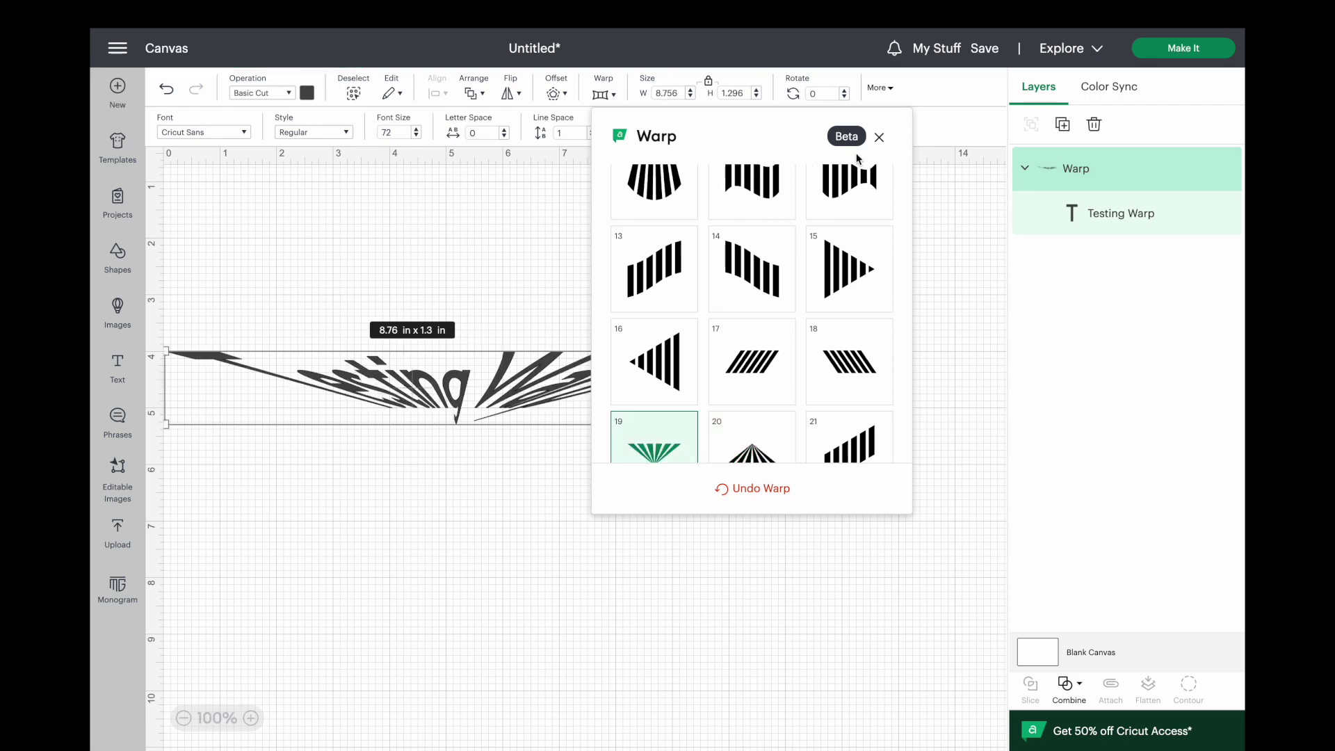
# Undo the warp to restore plain text, then delete the Testing Warp text.
pyautogui.click(879, 138)
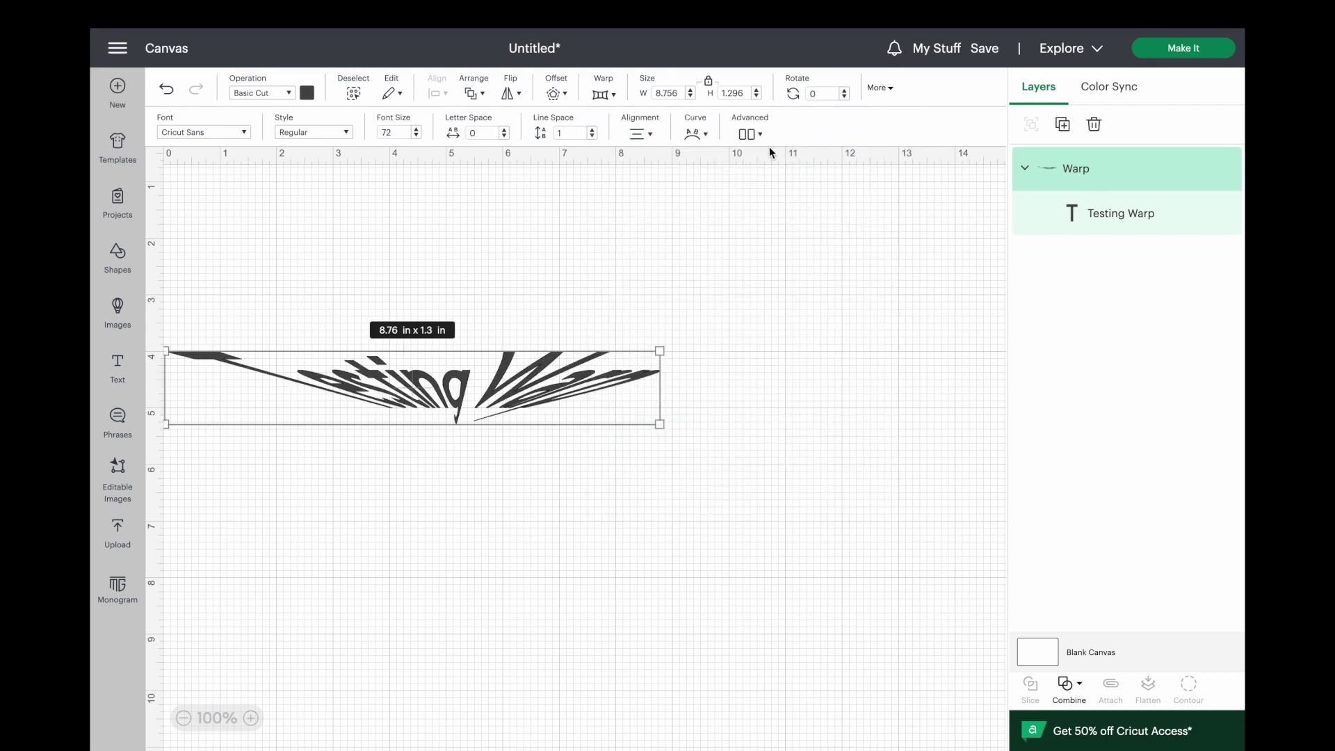
pyautogui.click(597, 93)
pyautogui.scroll(-5, 751, 313)
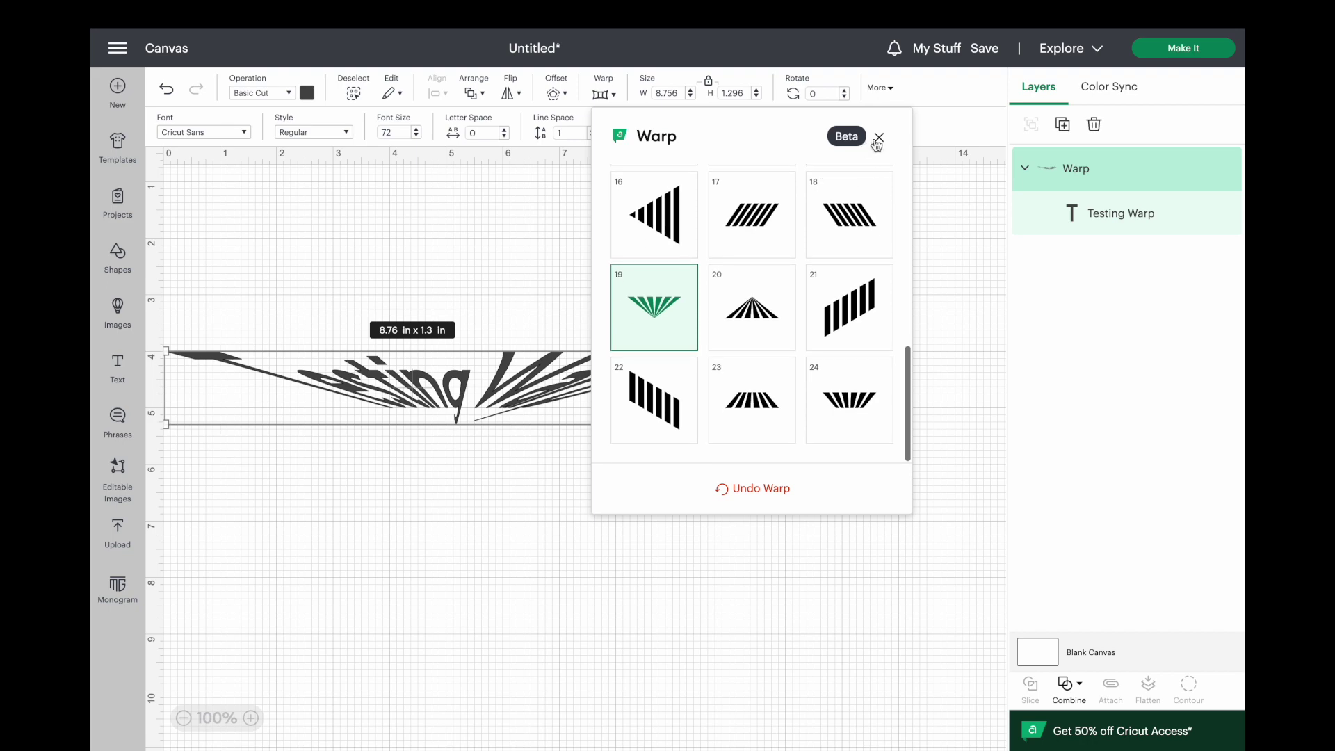
pyautogui.click(744, 489)
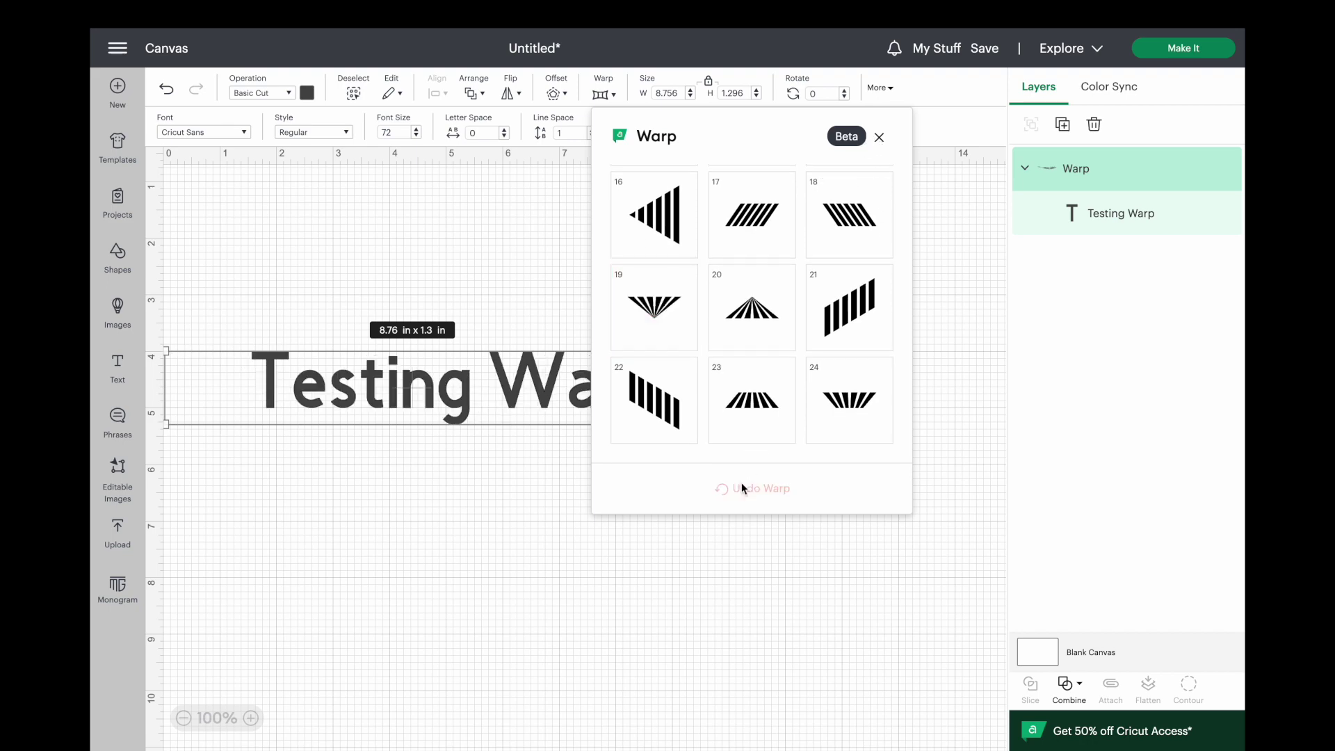
pyautogui.click(462, 454)
pyautogui.click(459, 394)
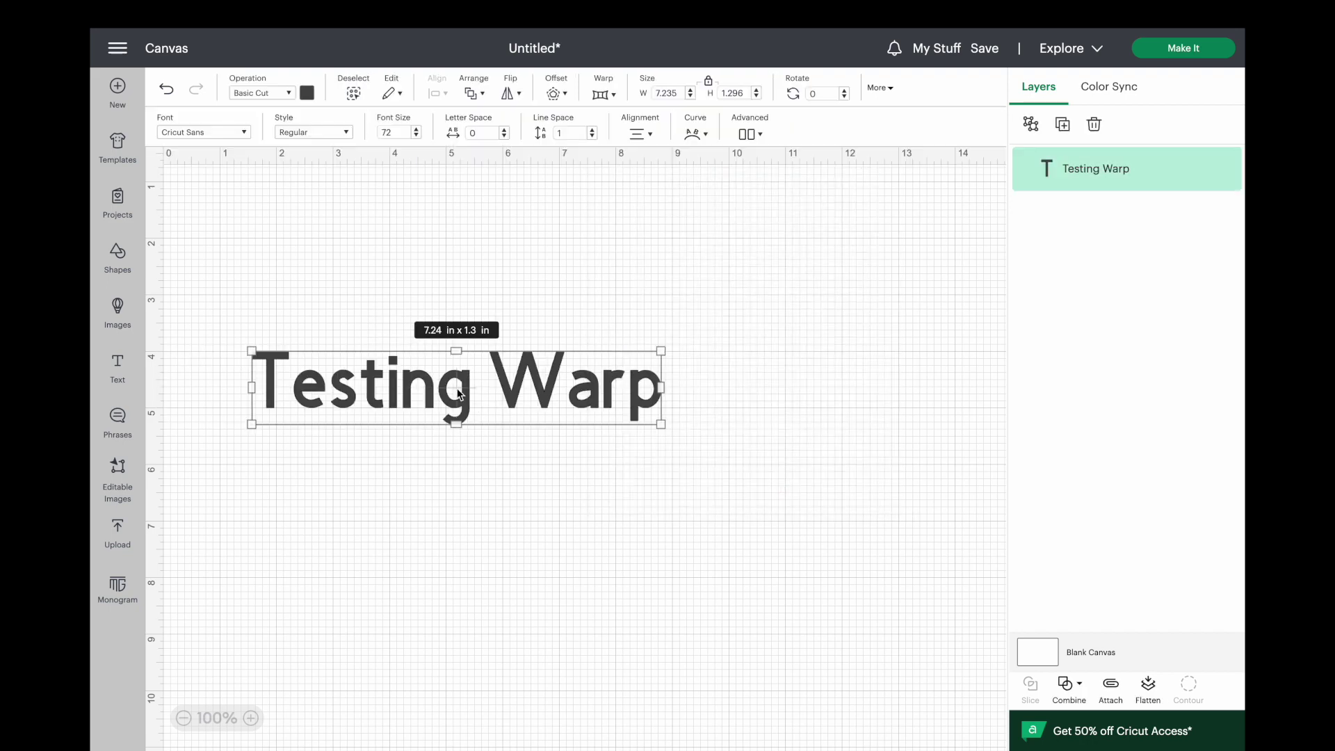
pyautogui.press('Delete')
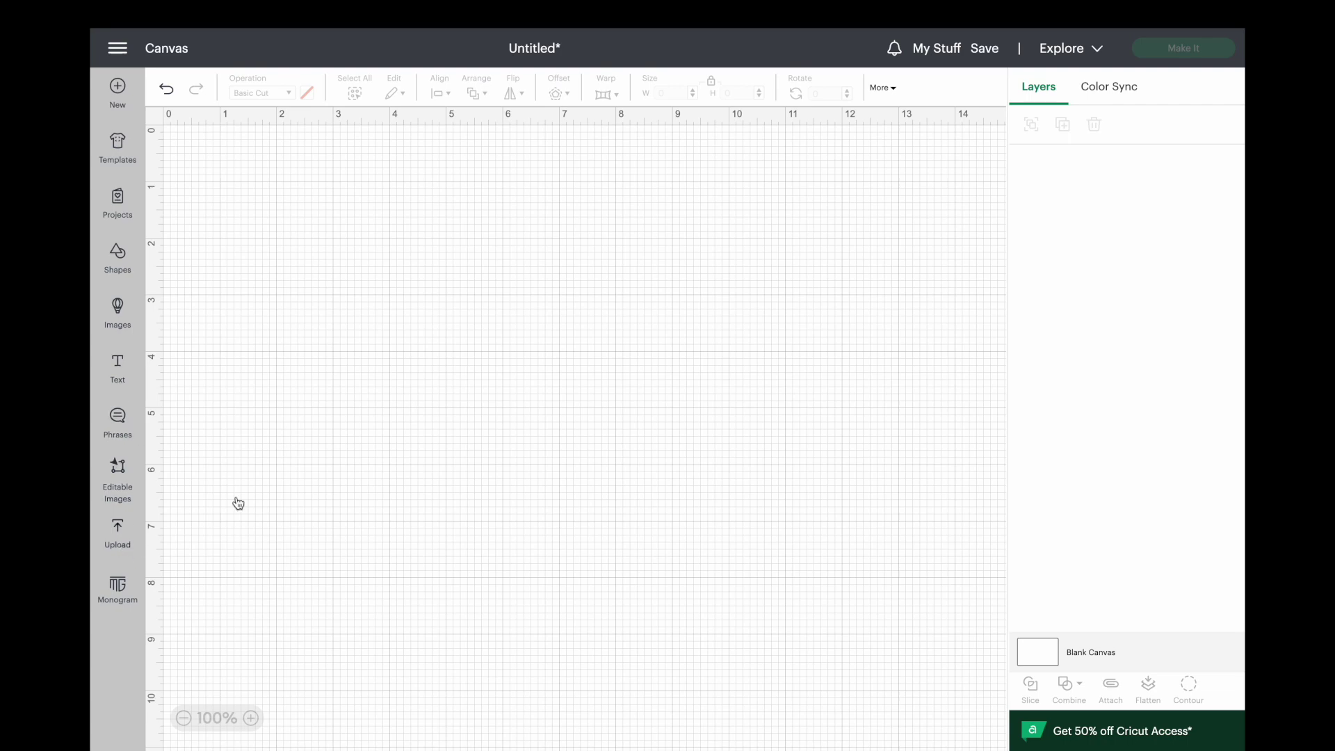
# Add the uploaded bee image from Recent Uploads and flatten it into one Print Then Cut layer.
pyautogui.click(117, 536)
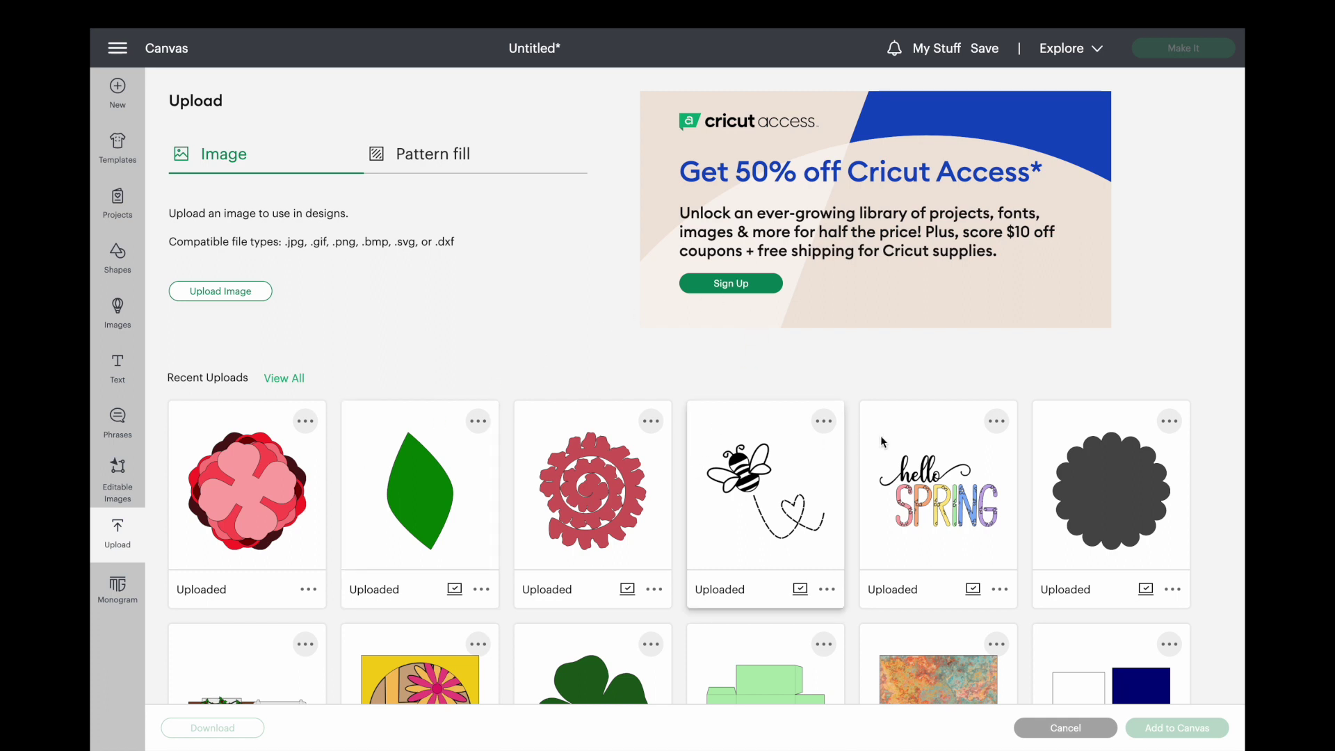
pyautogui.click(777, 504)
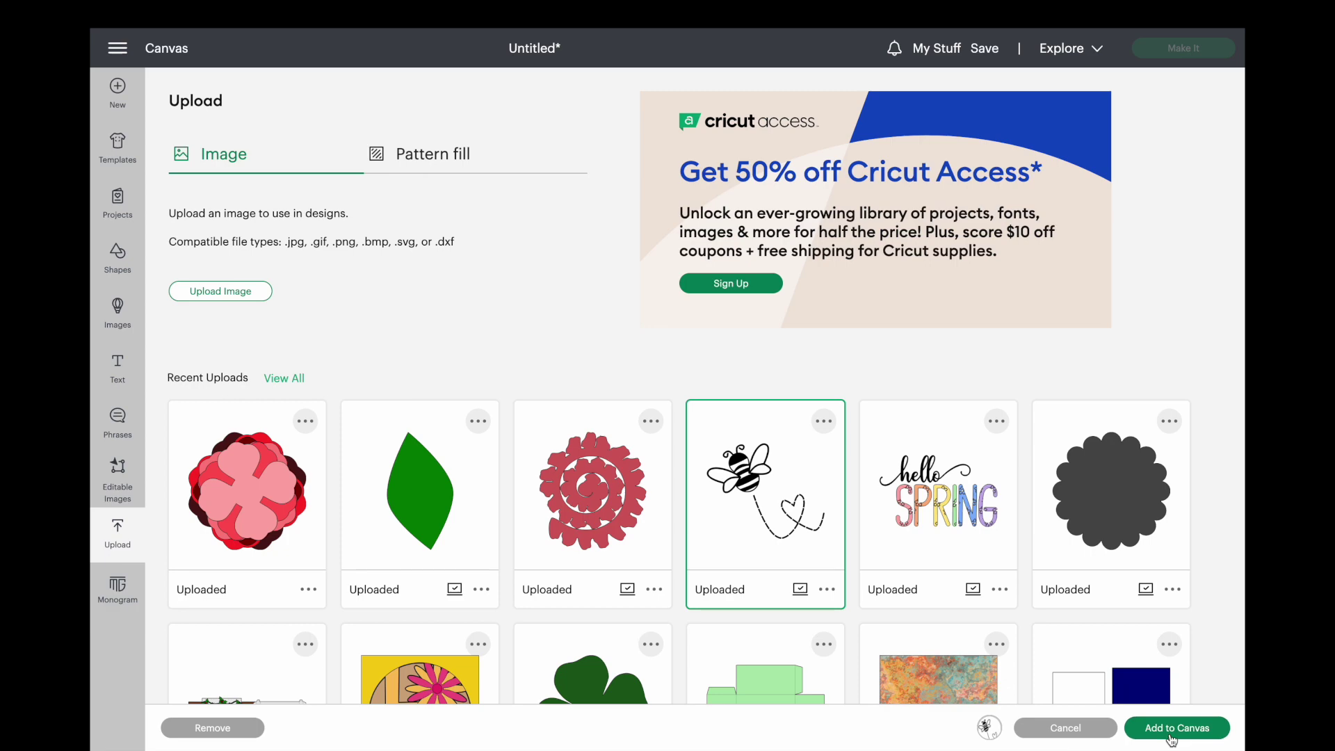
pyautogui.doubleClick(777, 527)
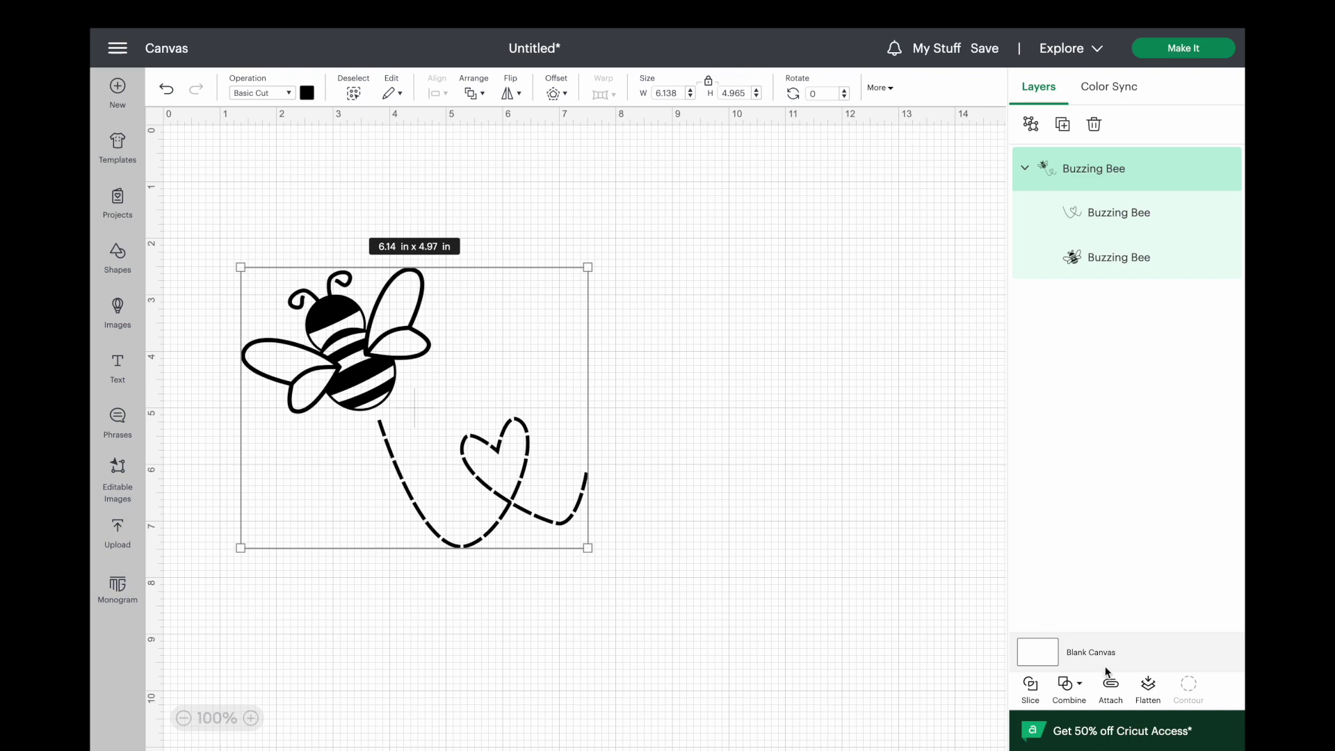
pyautogui.click(1147, 690)
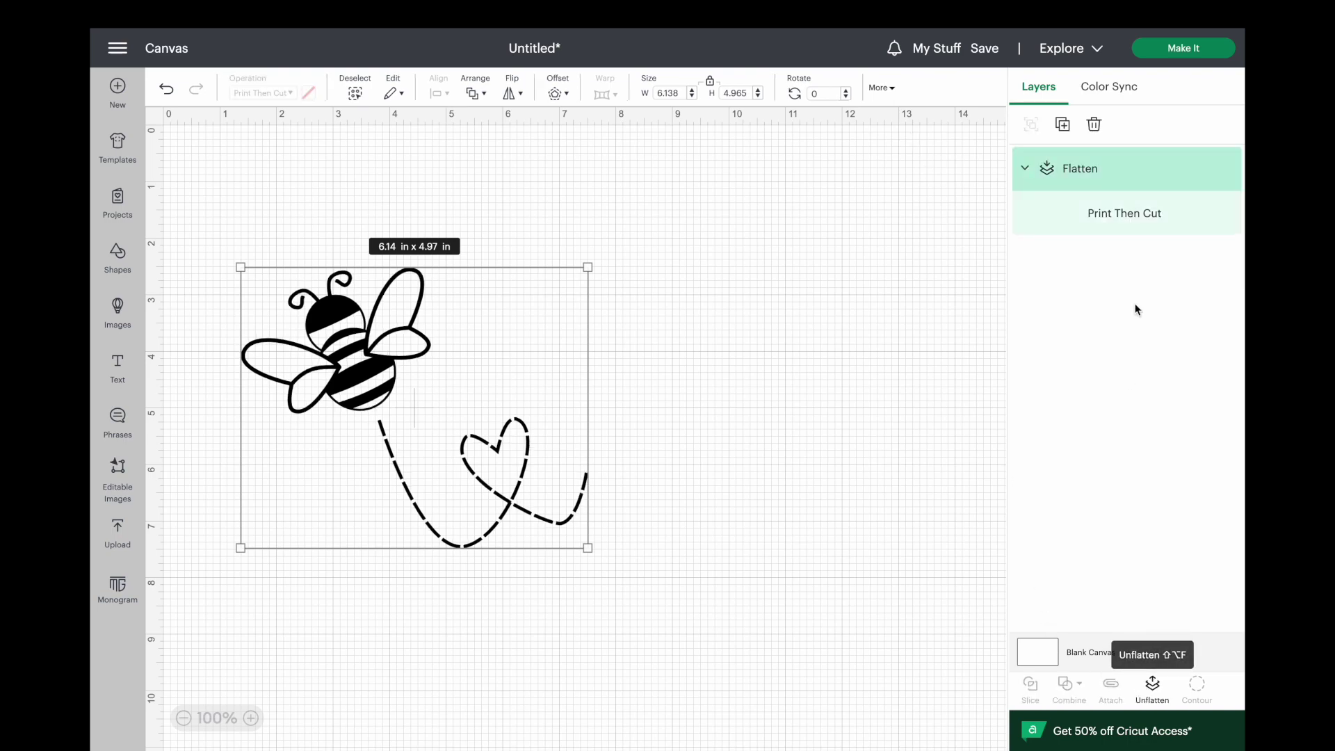
# In Prepare, set the Print Then Cut material size to A3 and review the mat.
pyautogui.click(1166, 59)
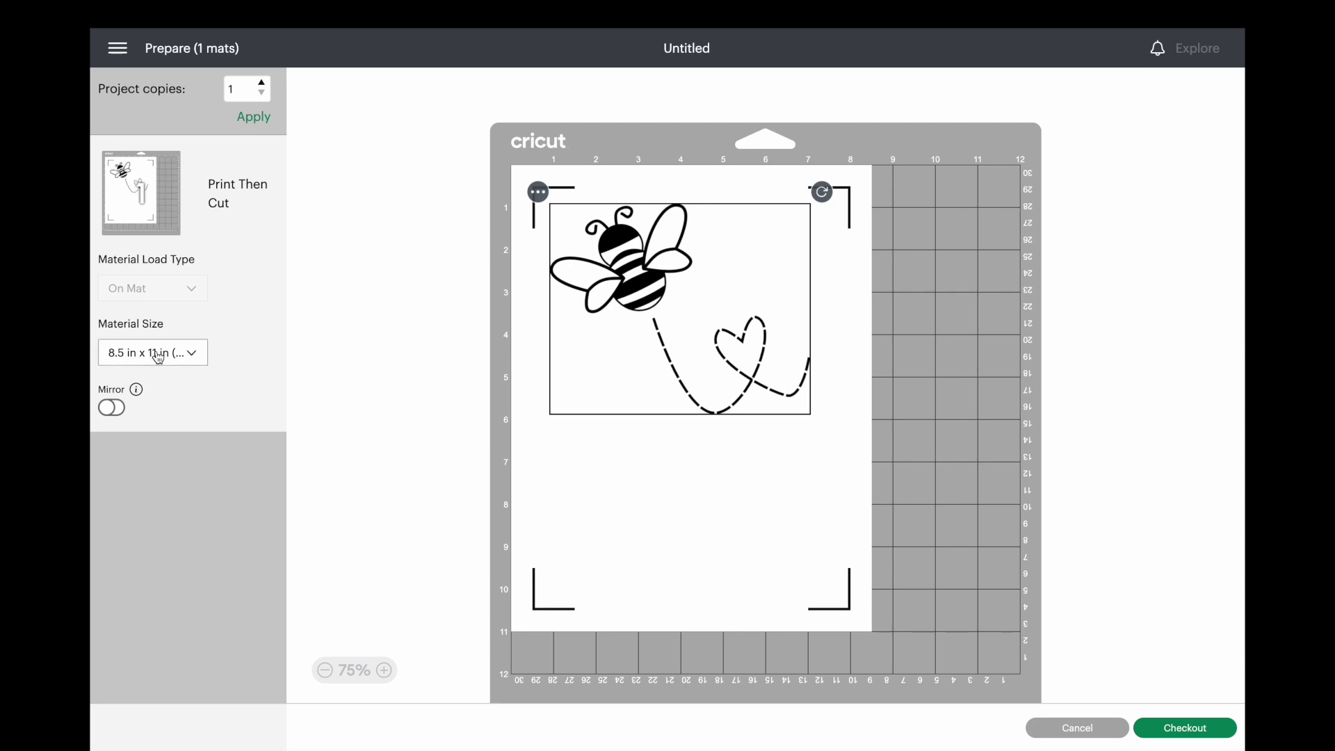
pyautogui.click(159, 357)
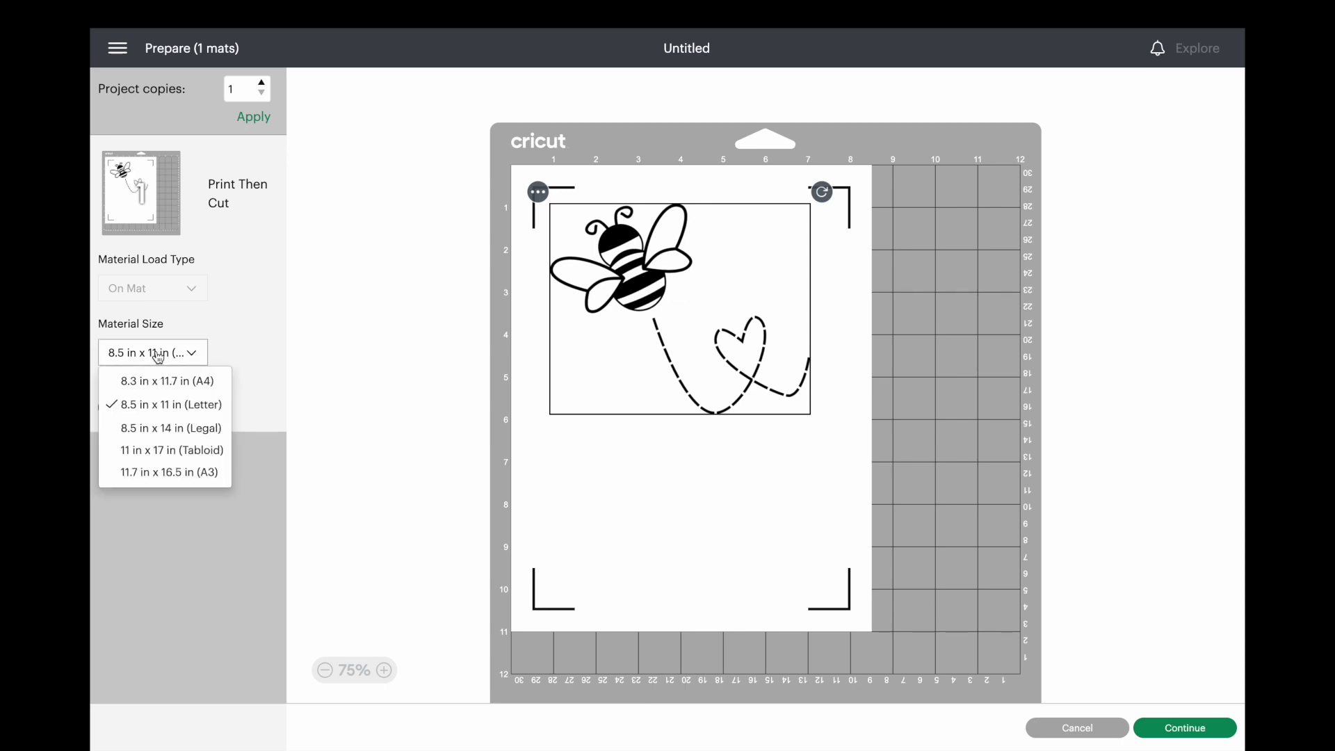
pyautogui.click(177, 474)
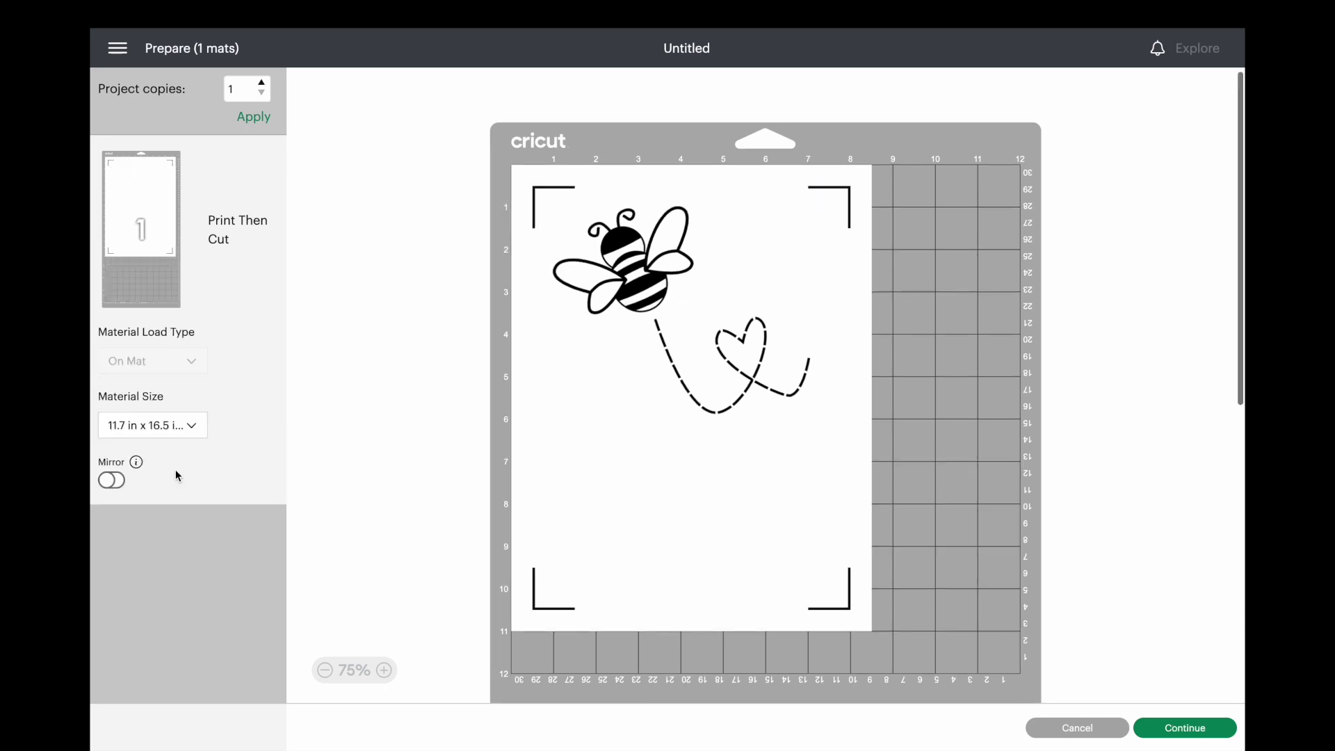
pyautogui.scroll(-6, 659, 374)
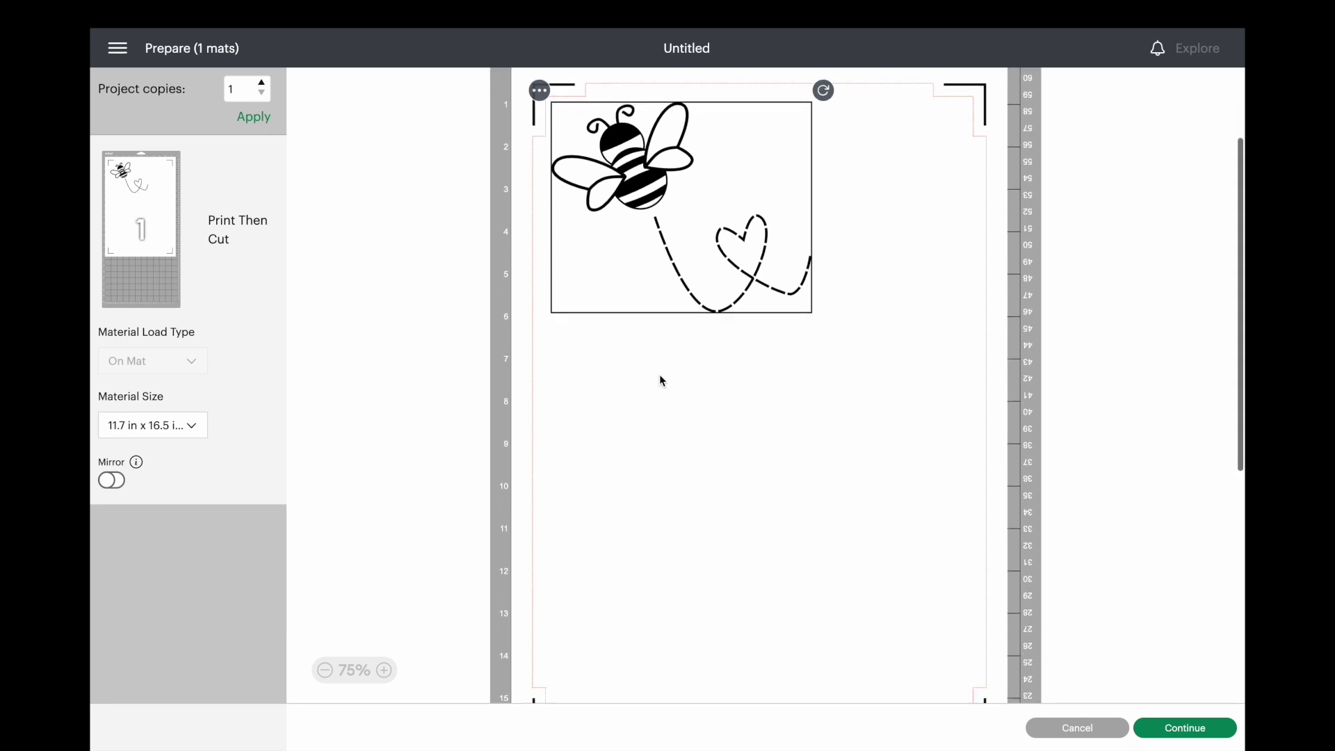
pyautogui.scroll(3, 659, 380)
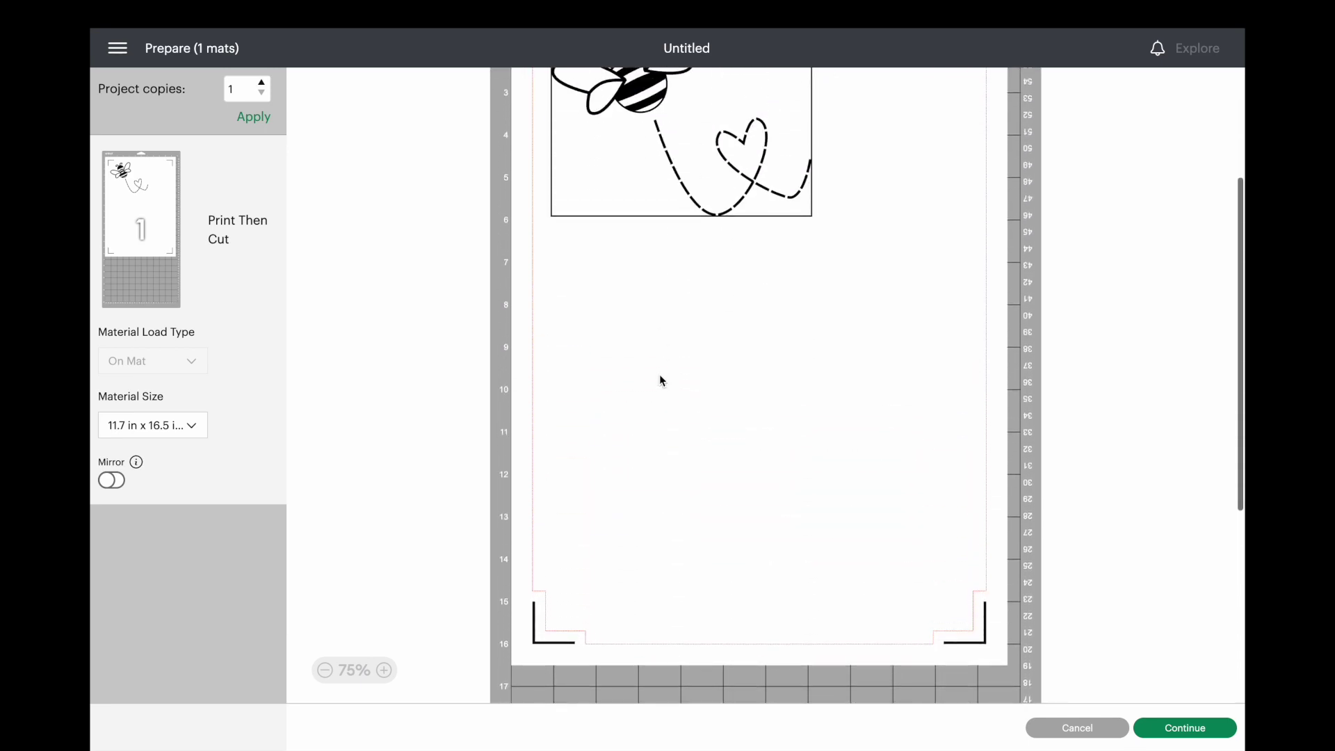
pyautogui.scroll(3, 661, 379)
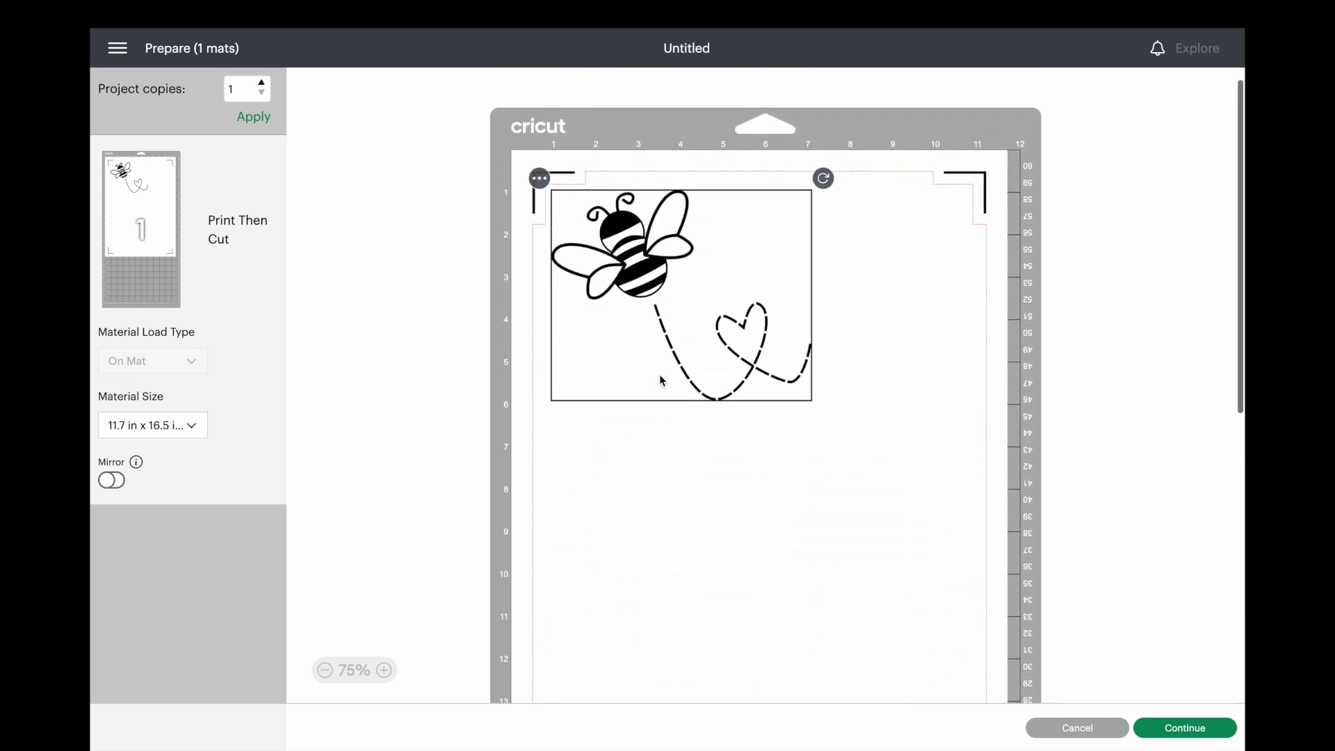
pyautogui.scroll(-5, 660, 379)
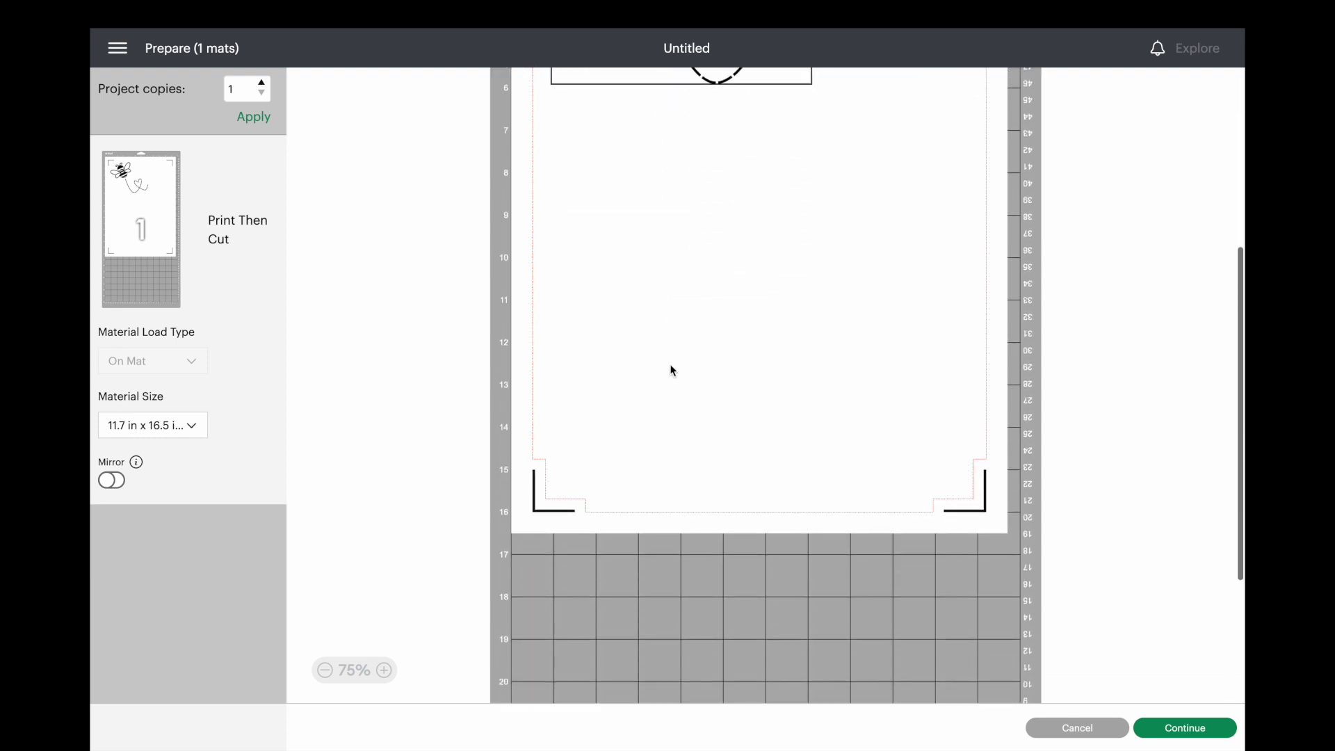
# Change the material size to 8.5 in x 14 in (Legal), then return to the canvas.
pyautogui.click(184, 426)
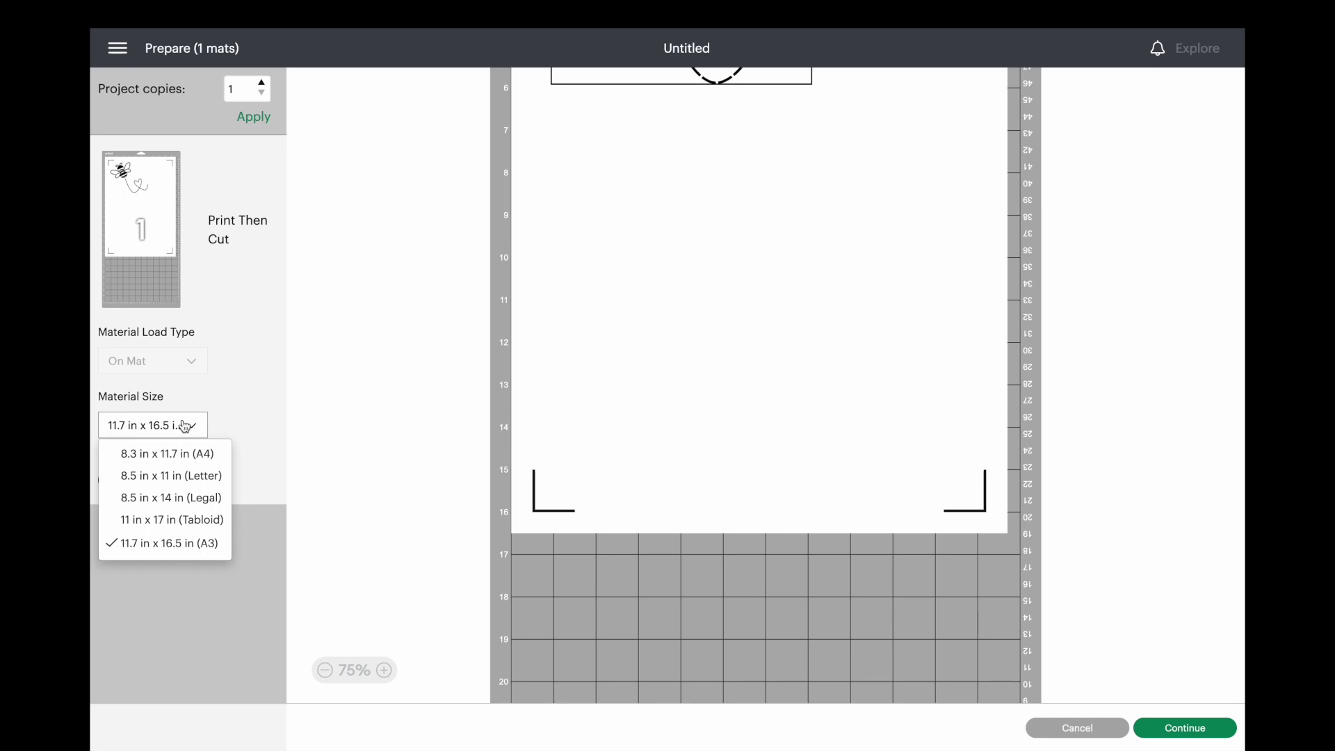
pyautogui.click(204, 498)
pyautogui.scroll(-3, 766, 433)
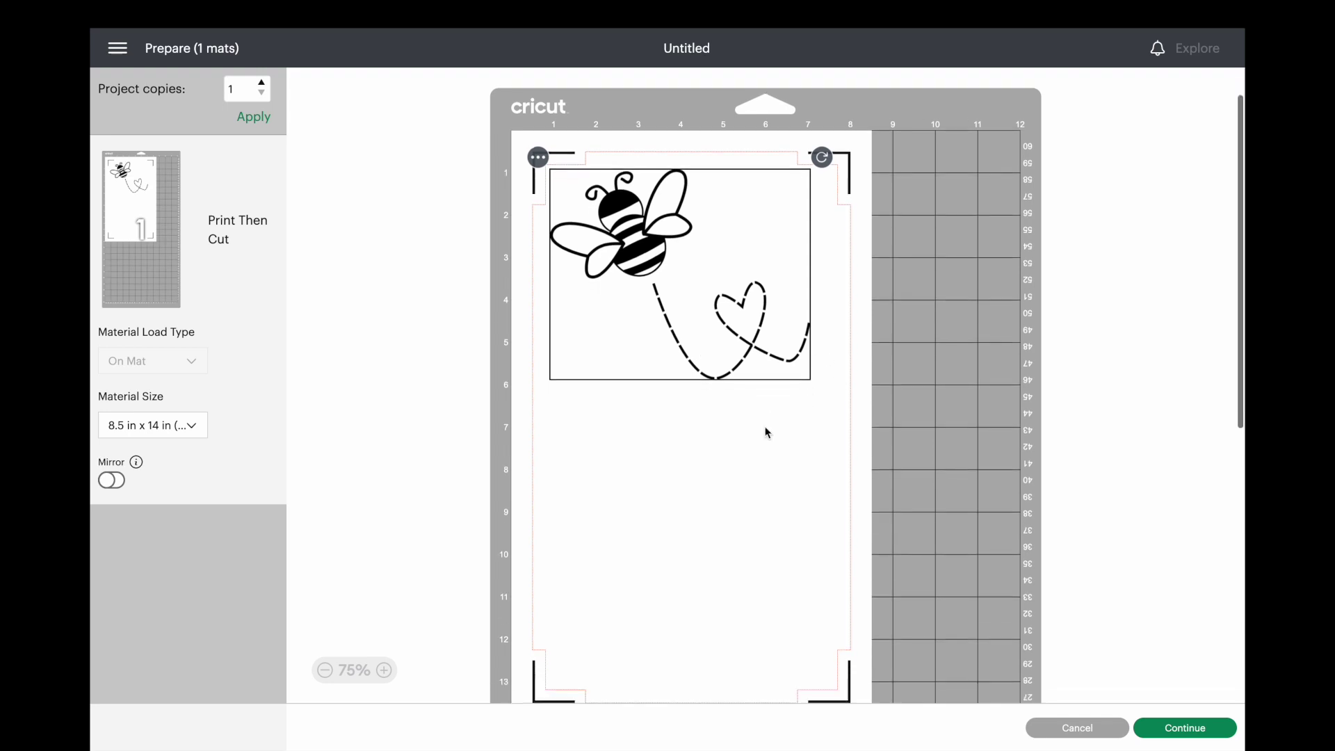
pyautogui.scroll(3, 766, 433)
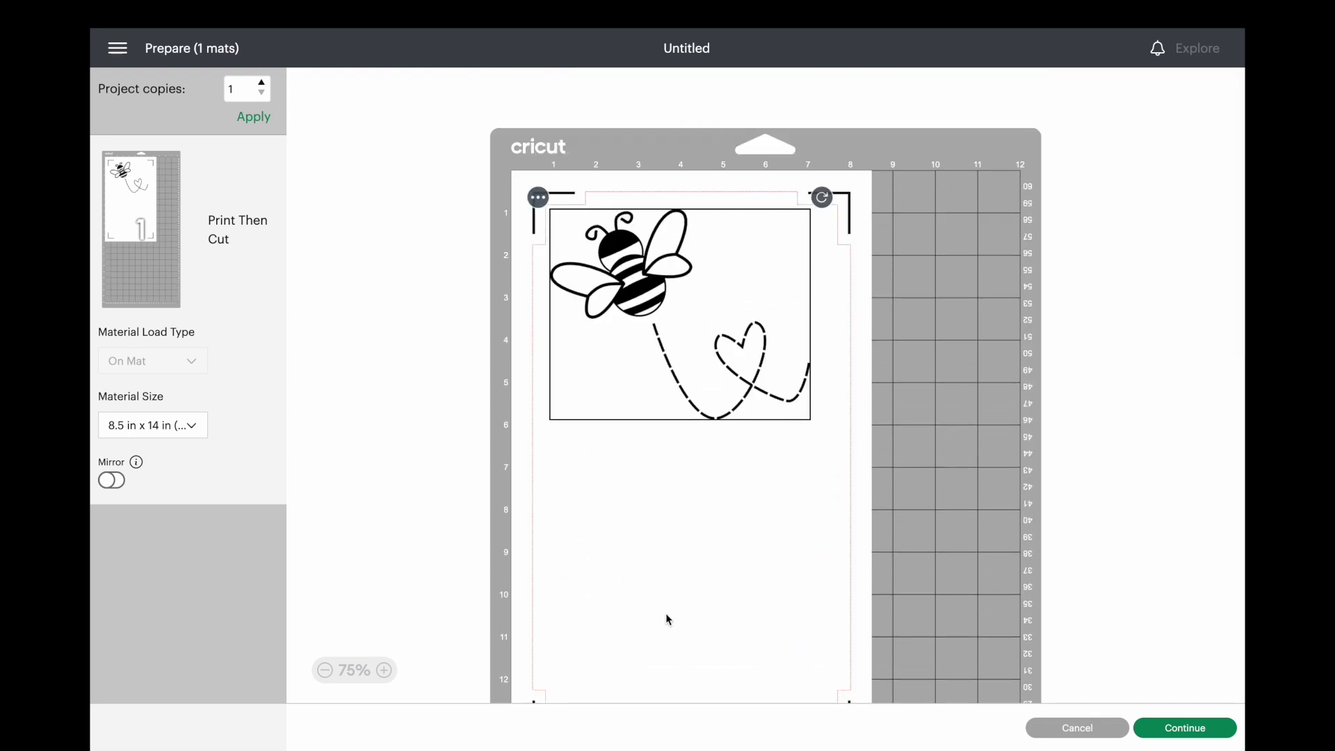
pyautogui.click(1076, 728)
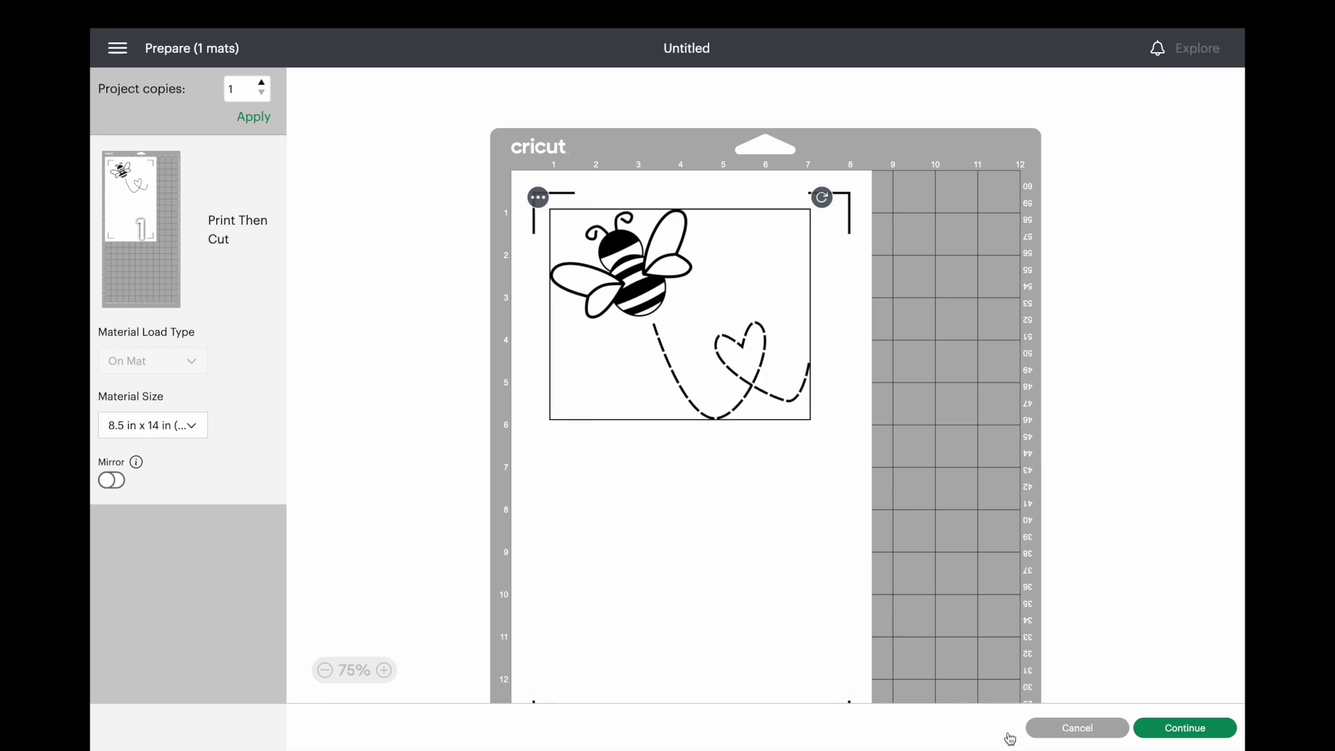
# Switch the Application Experience from Beta back to Live and restart the app.
pyautogui.click(128, 50)
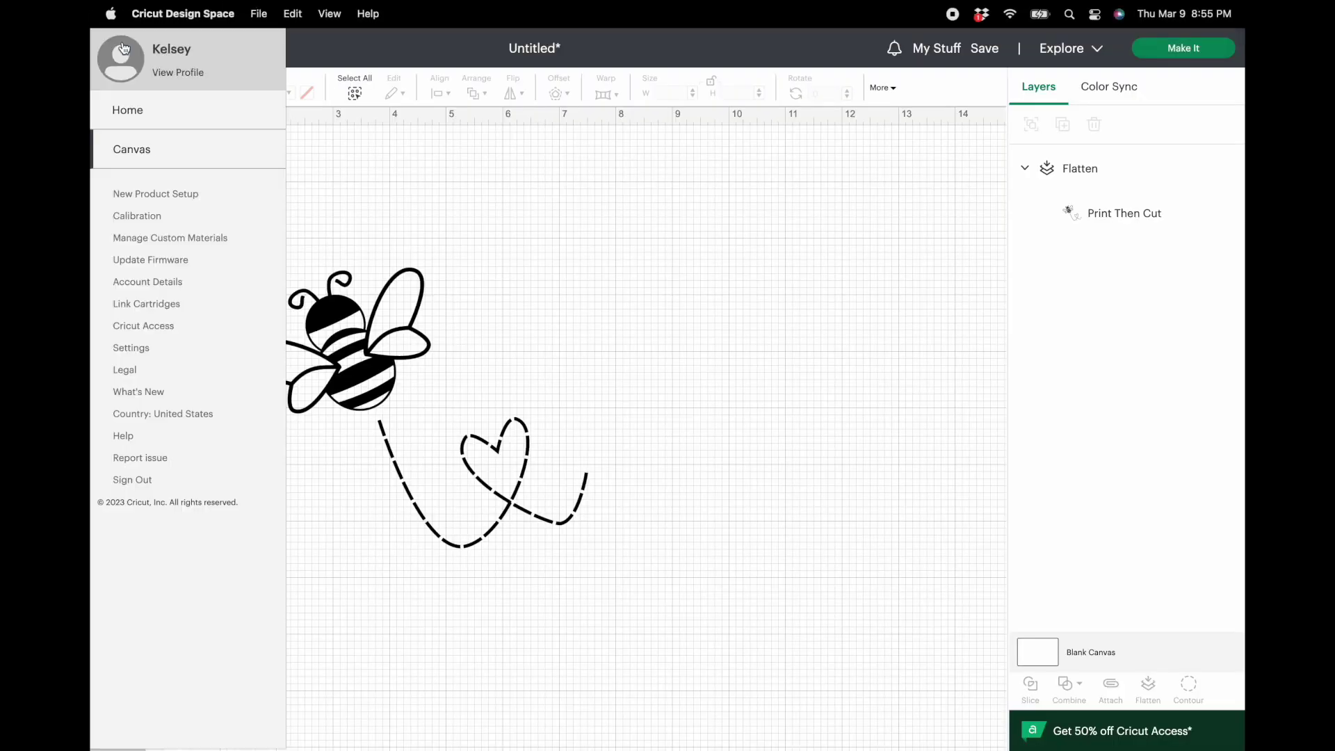
pyautogui.click(140, 351)
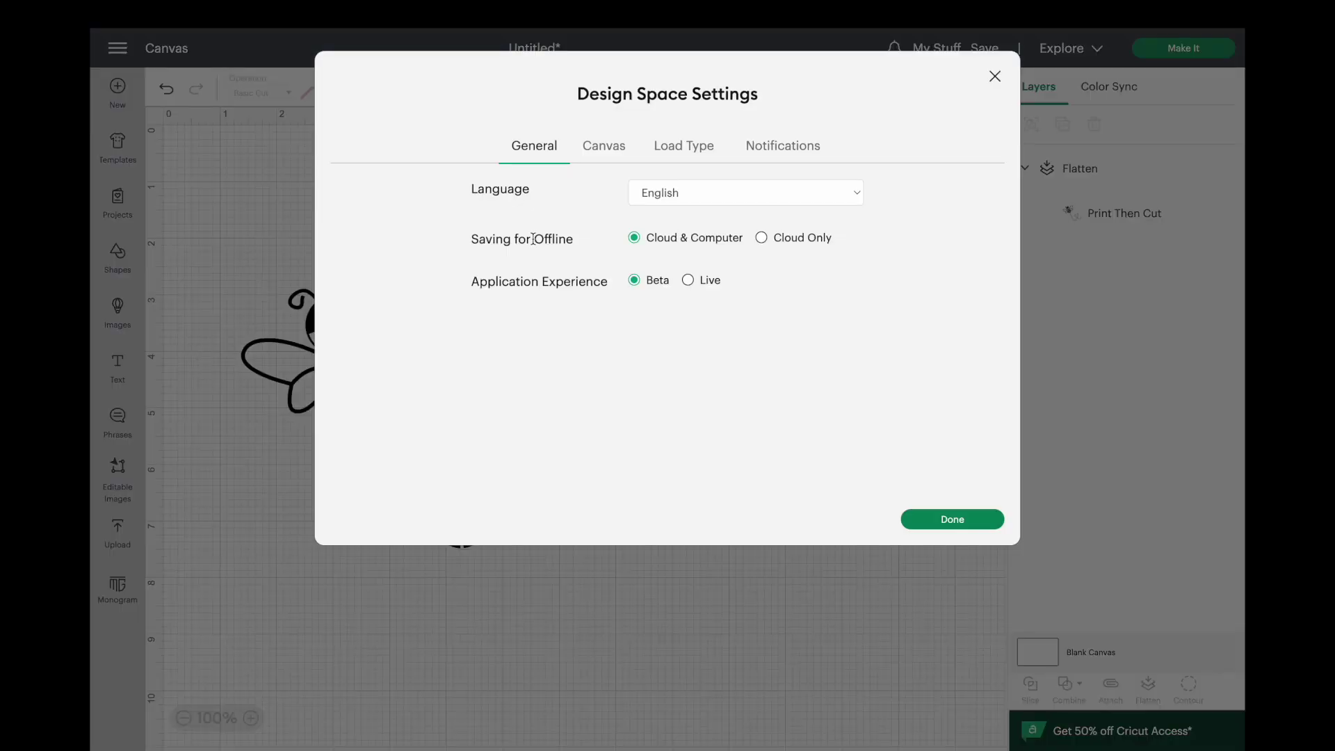
pyautogui.click(703, 285)
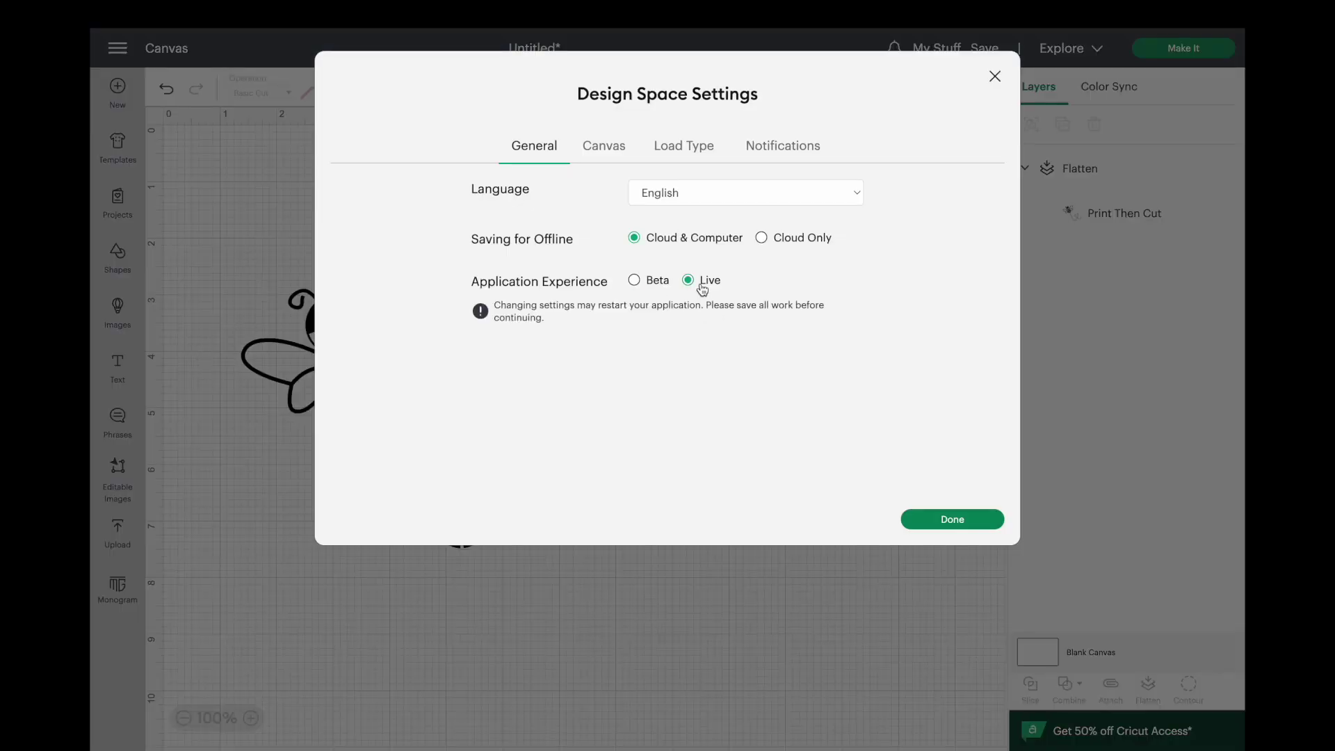
pyautogui.click(981, 522)
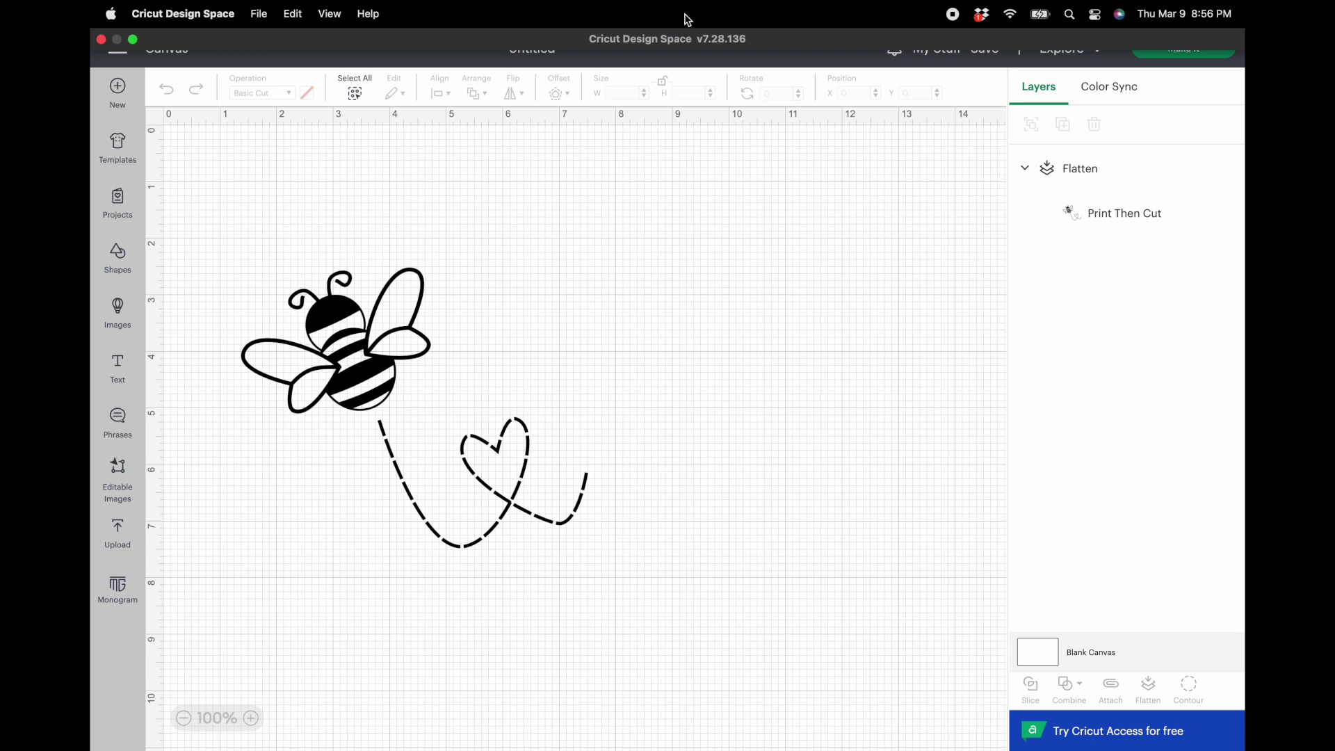
pyautogui.moveTo(626, 6)
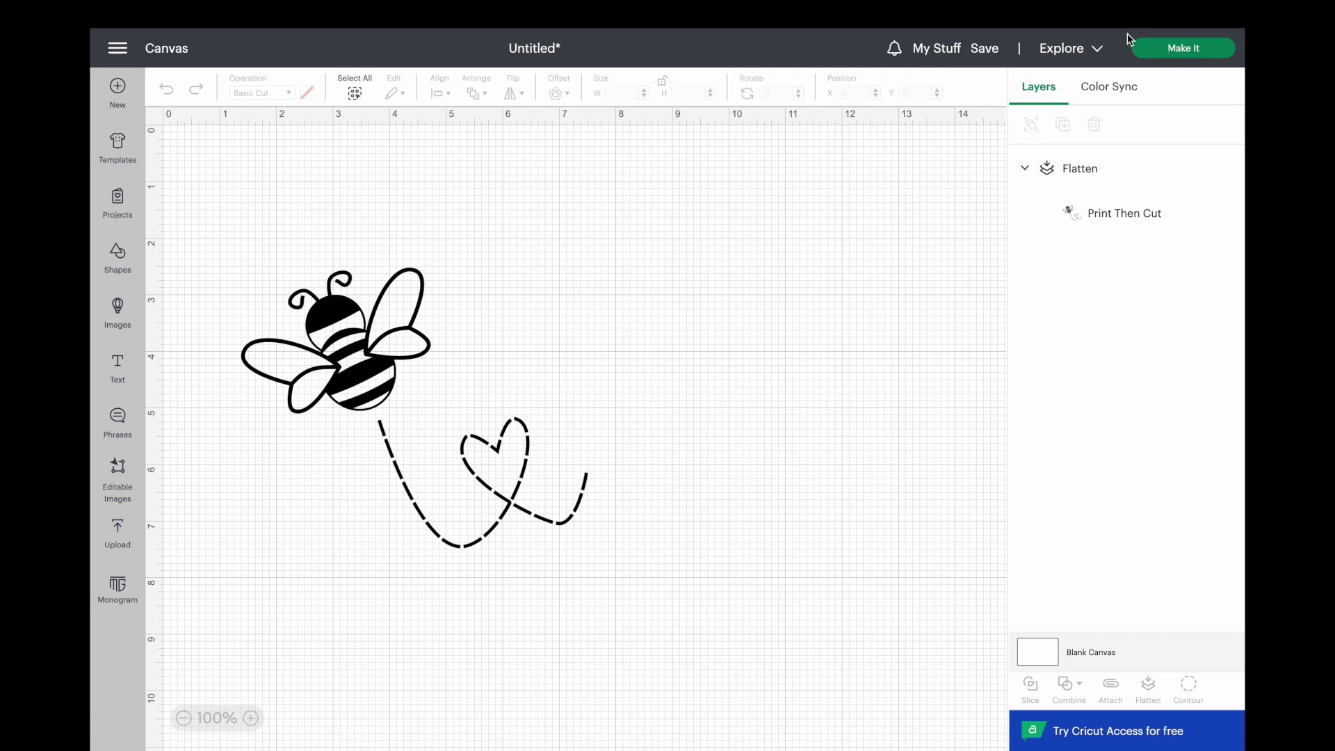
pyautogui.click(1149, 47)
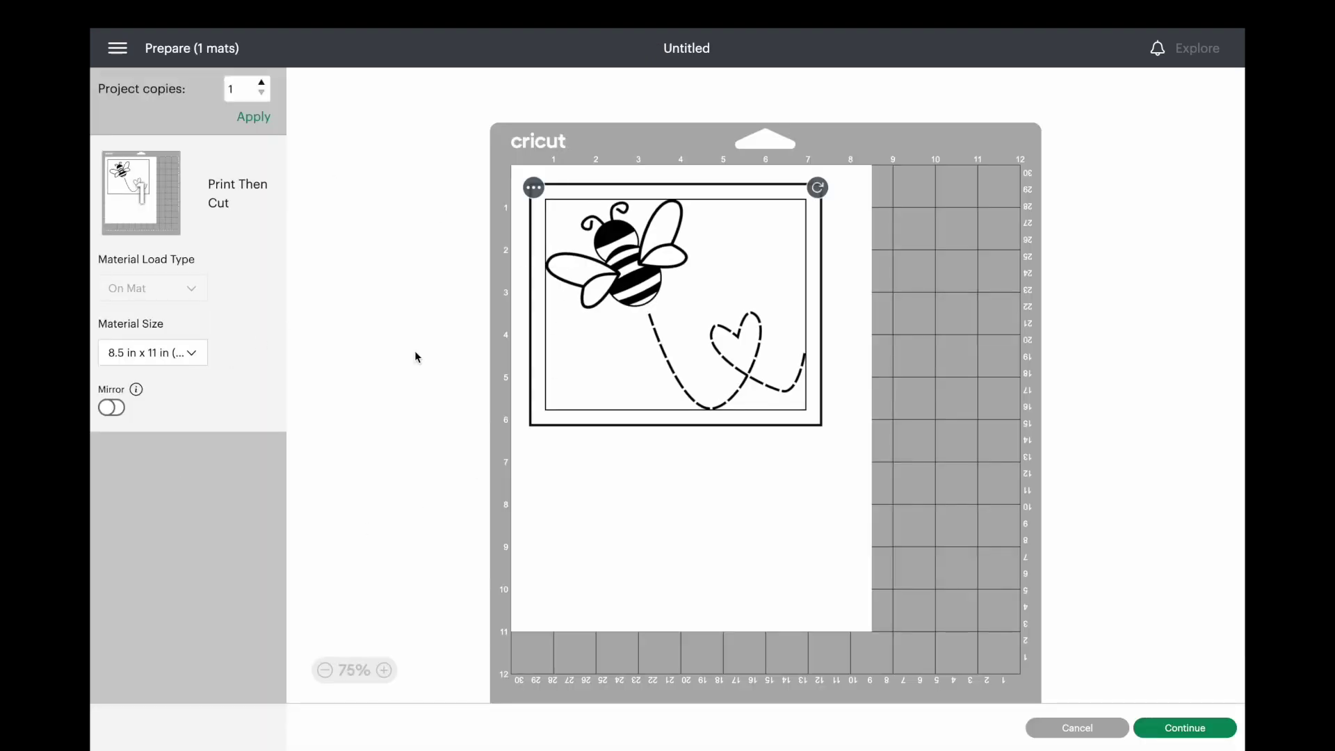
pyautogui.click(150, 353)
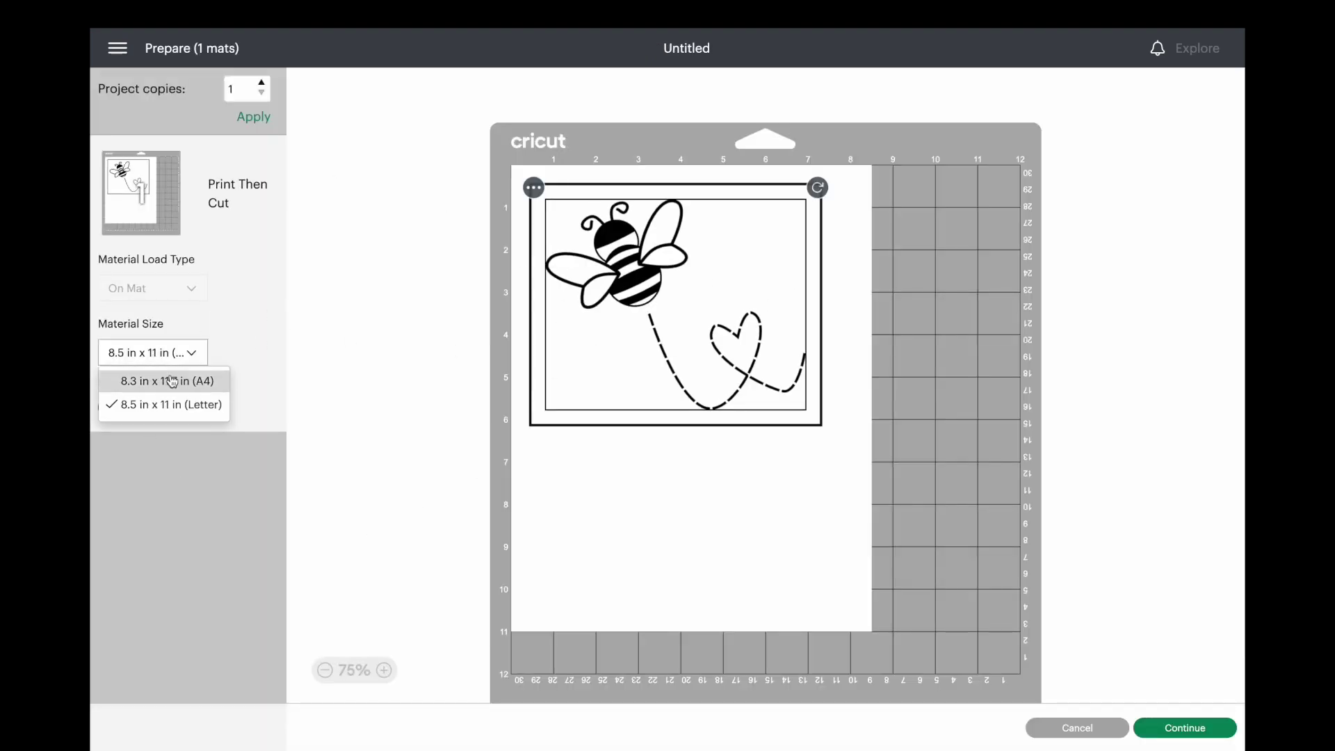
pyautogui.click(163, 486)
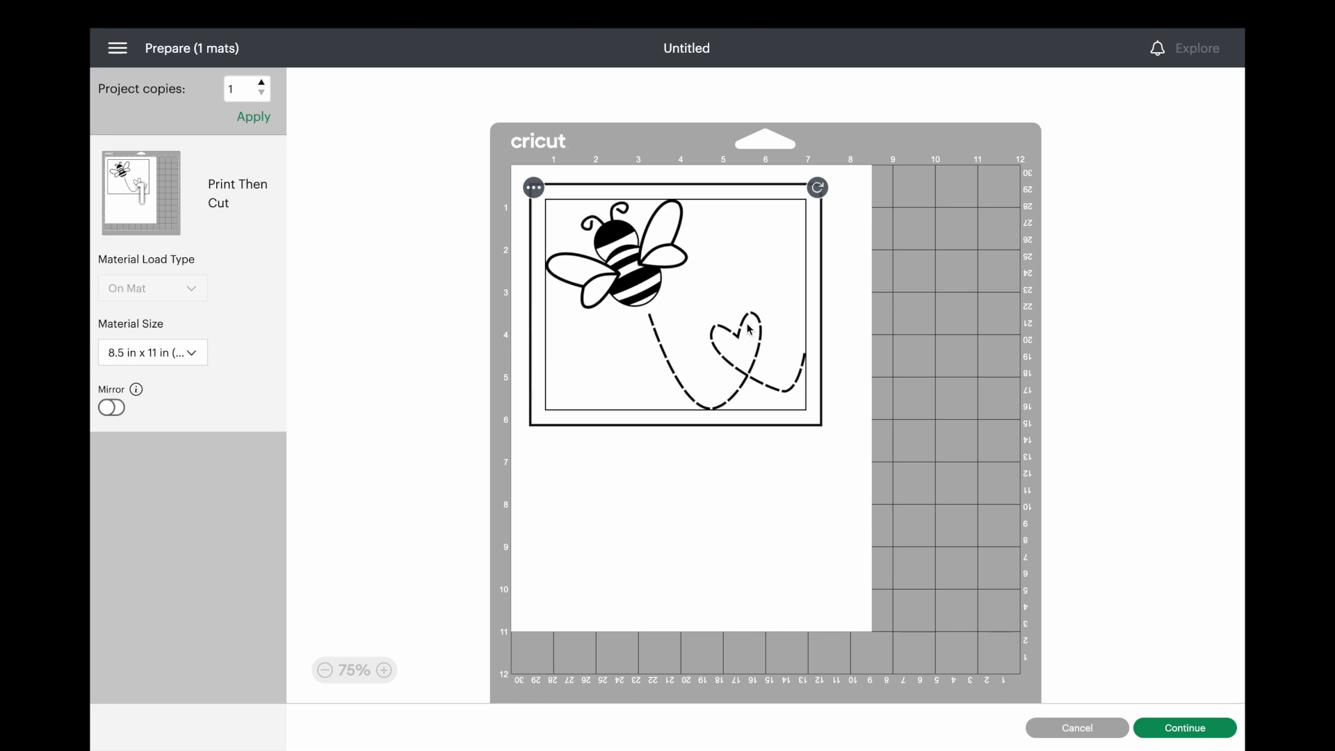
pyautogui.moveTo(662, 302); pyautogui.dragTo(738, 324)
pyautogui.moveTo(647, 243); pyautogui.dragTo(622, 243)
pyautogui.click(1077, 727)
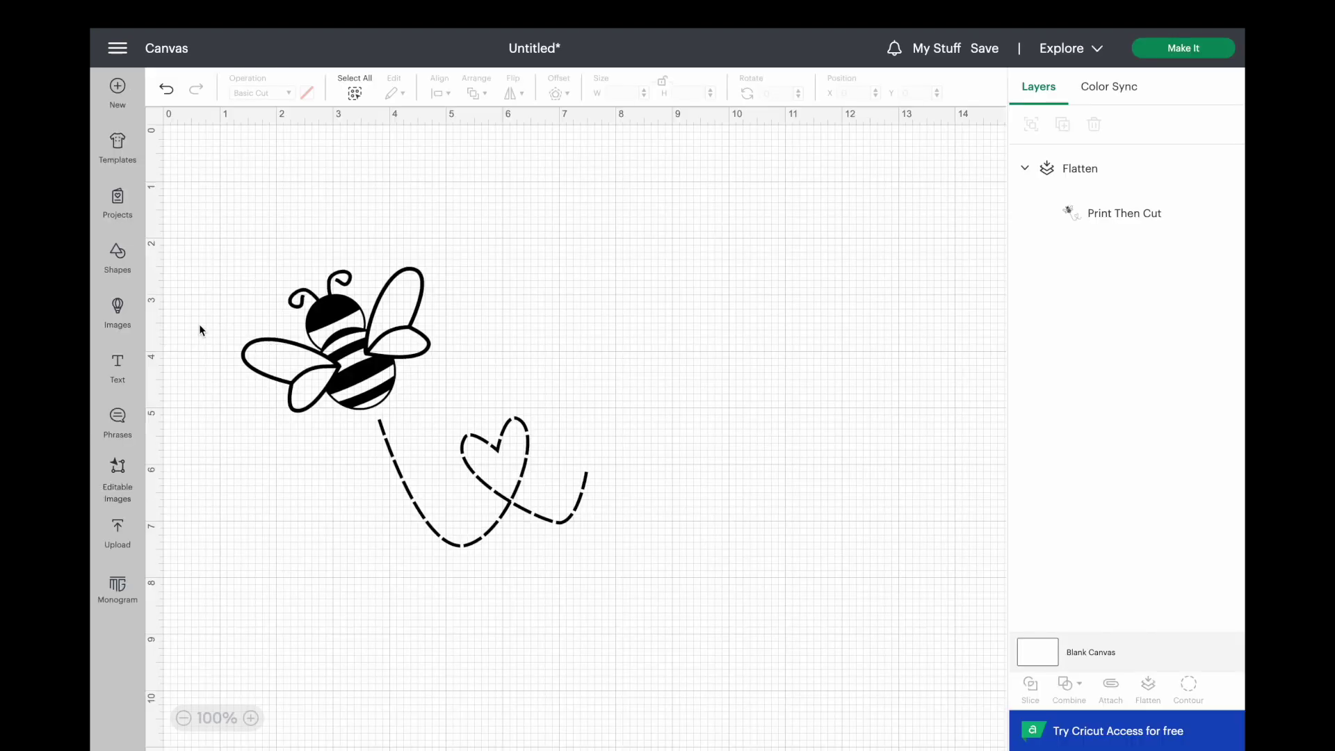
# Add a Text object, move the bee group right, and place the text upper left for editing.
pyautogui.click(117, 383)
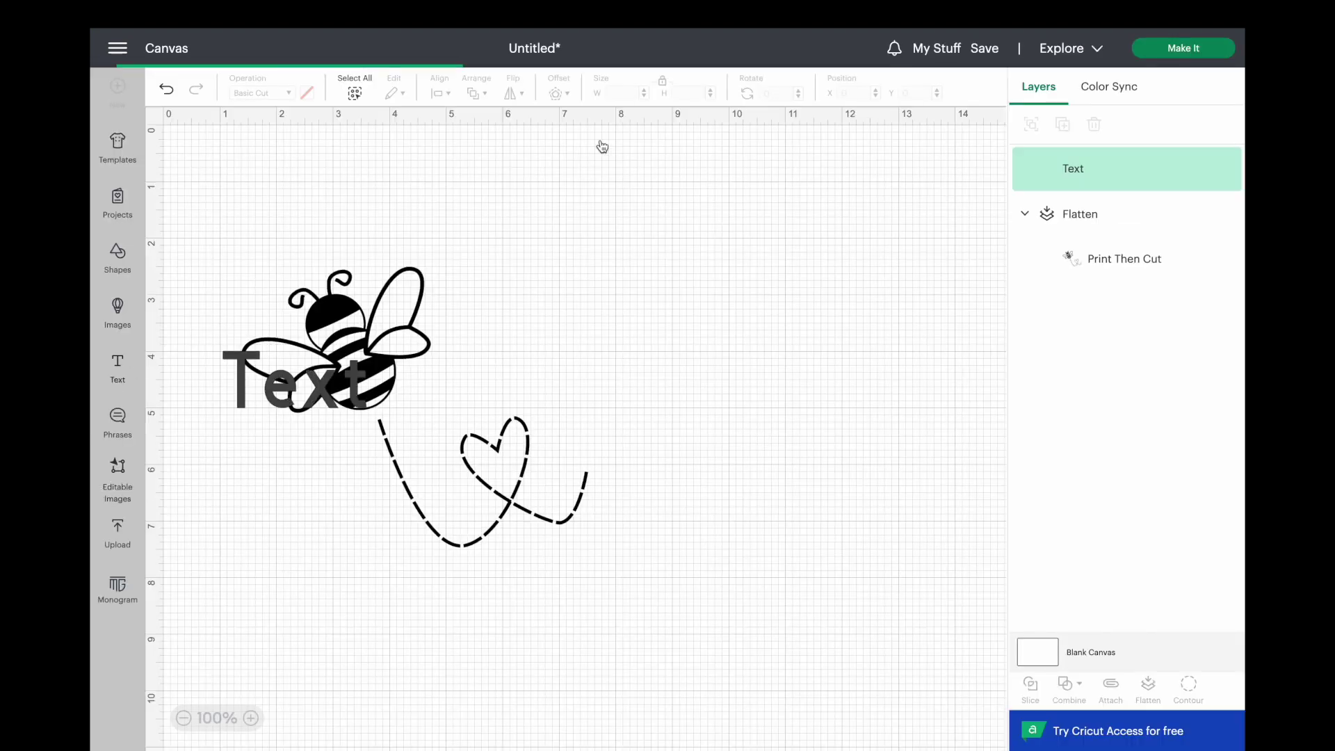
pyautogui.click(334, 367)
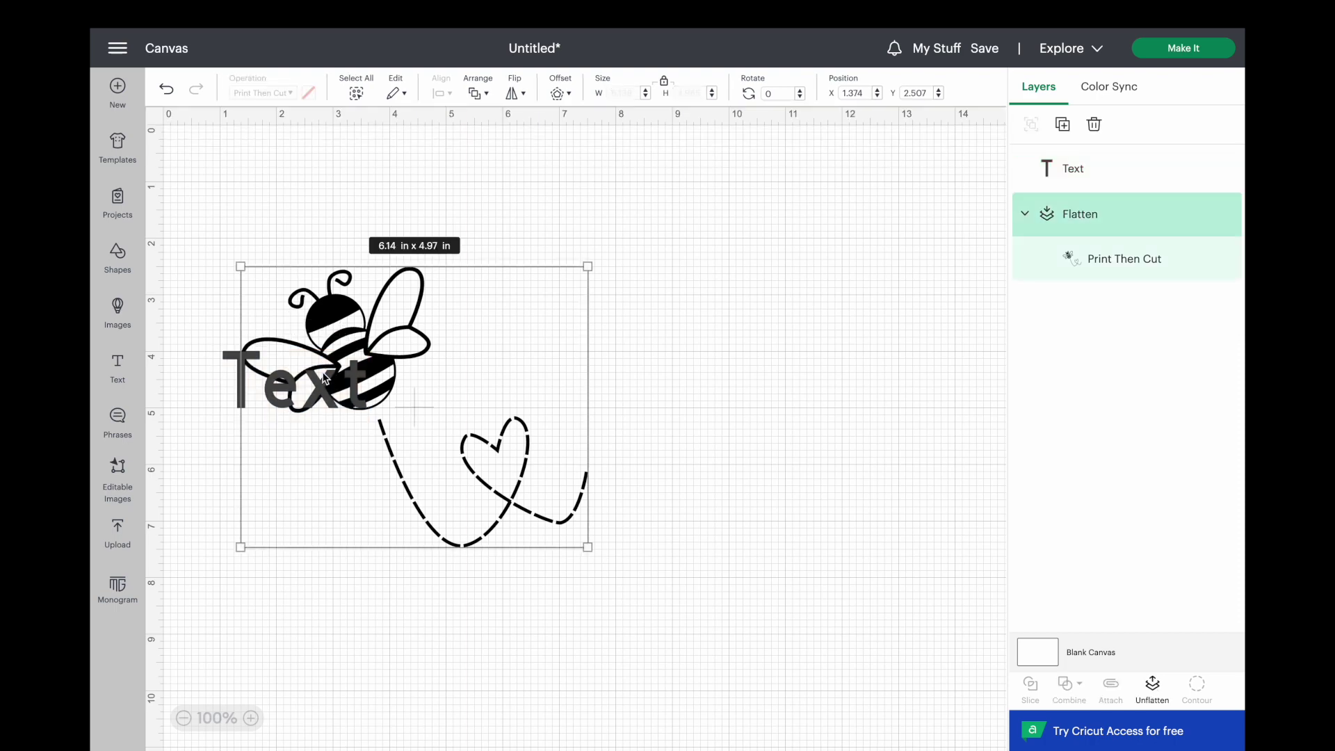
pyautogui.moveTo(297, 391); pyautogui.dragTo(557, 354)
pyautogui.click(299, 363)
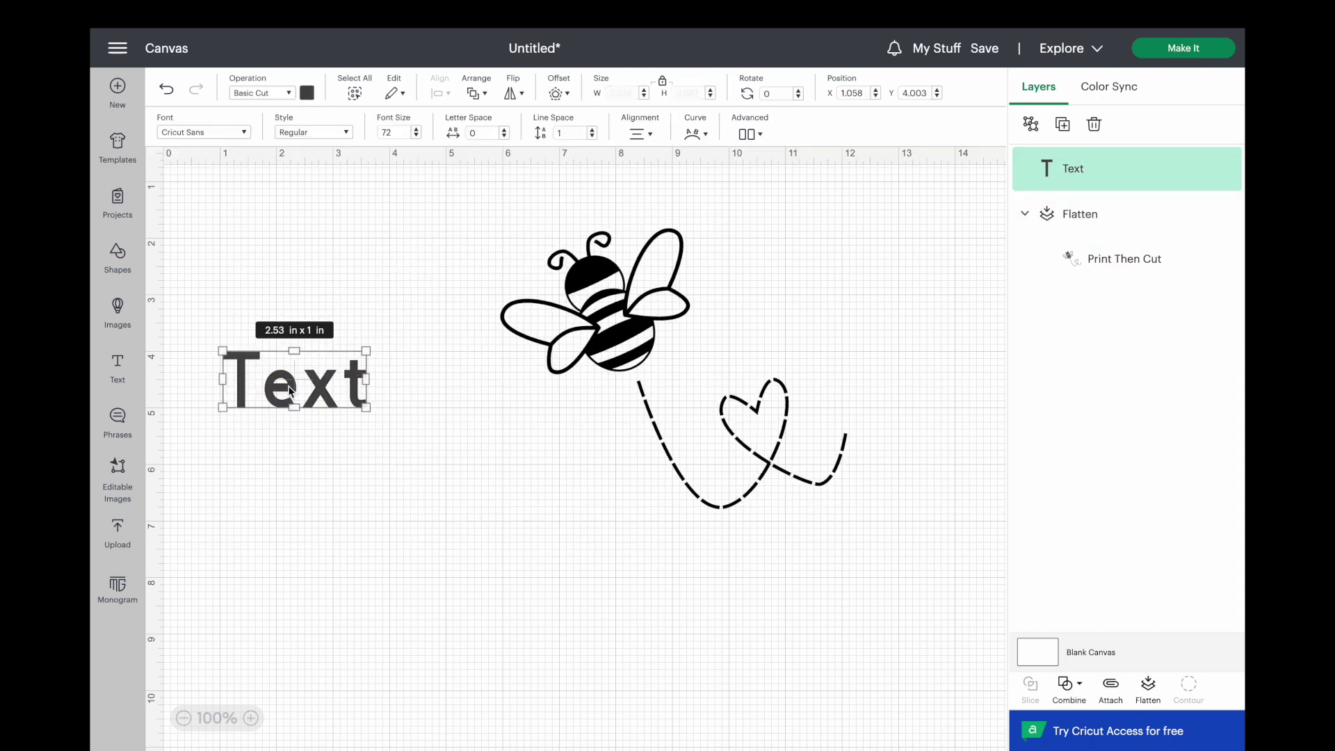
pyautogui.moveTo(299, 376); pyautogui.dragTo(351, 252)
pyautogui.doubleClick(349, 252)
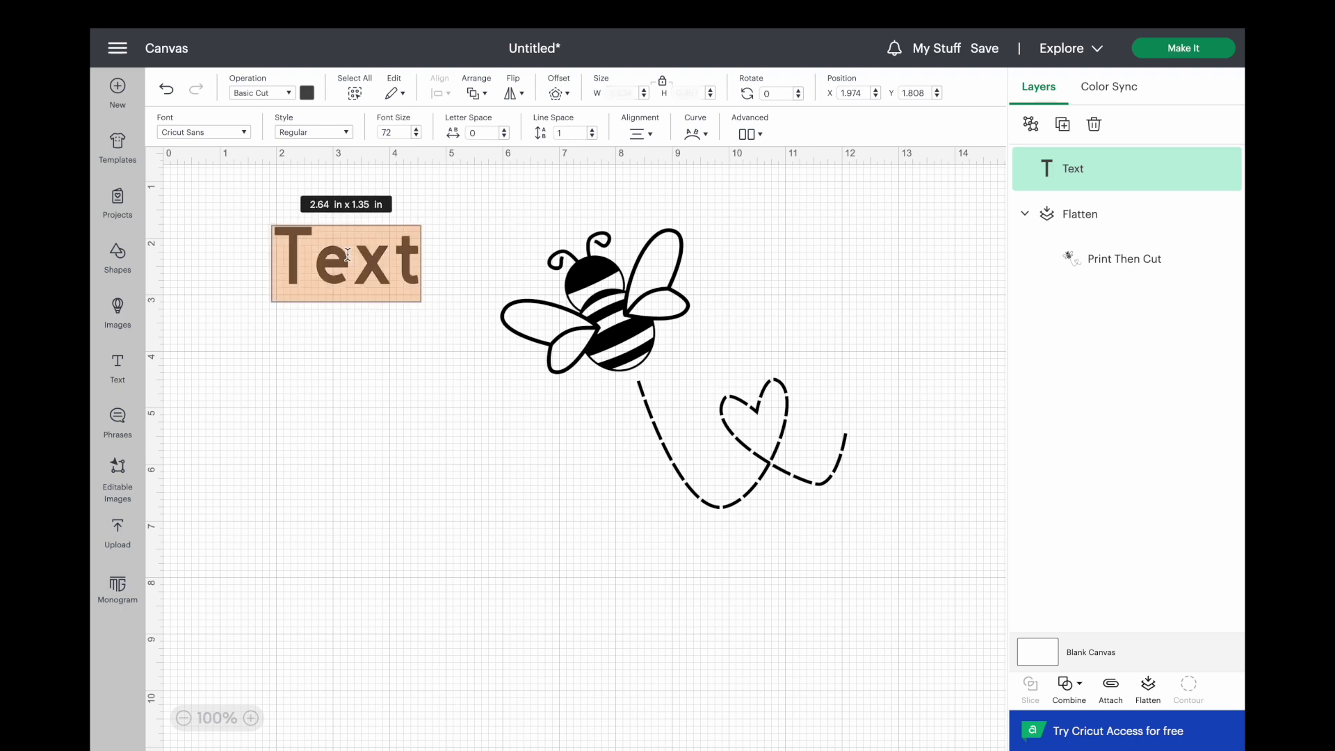